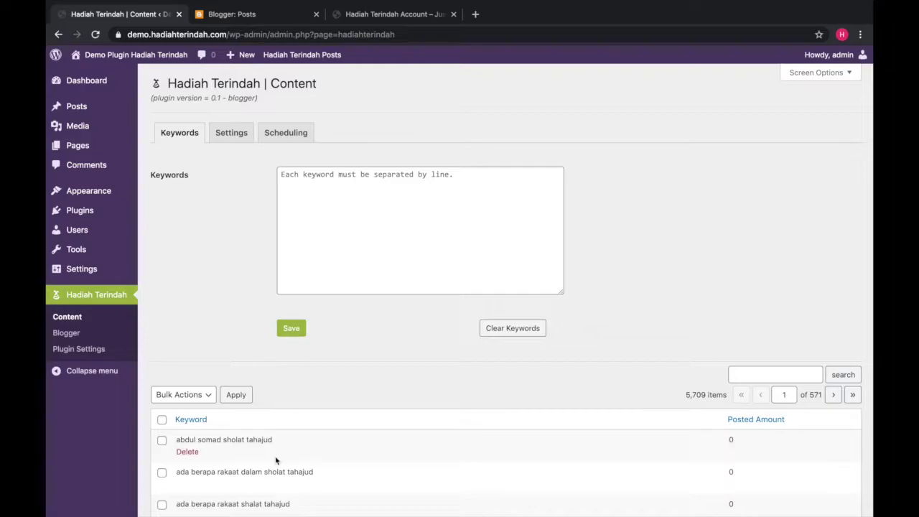
In the plugin's content scheduling settings, set the target website for posts to Bloggers
click(234, 130)
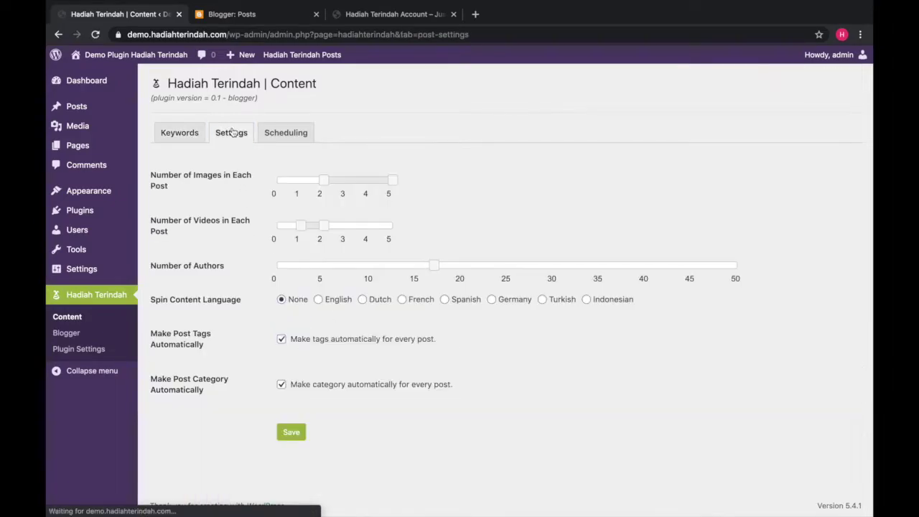
click(293, 141)
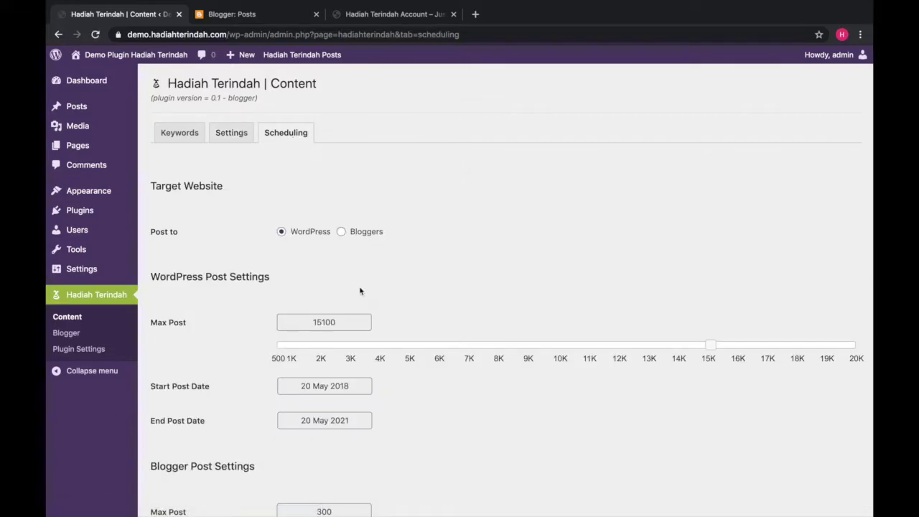
scroll(359, 286, down, 3)
scroll(359, 286, up, 3)
click(359, 232)
Set the Start Post Date in the Blogger Post Settings to 1 August 2019
scroll(360, 233, down, 1)
scroll(360, 233, down, 4)
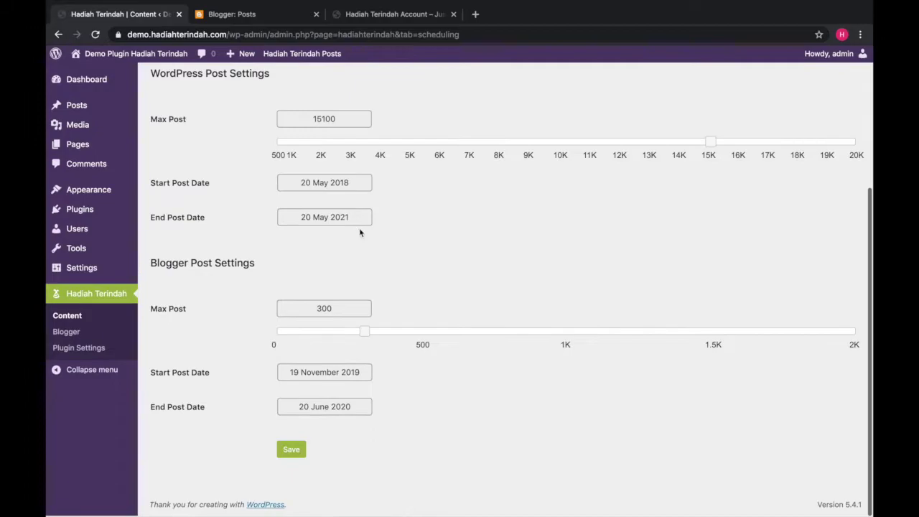
click(341, 379)
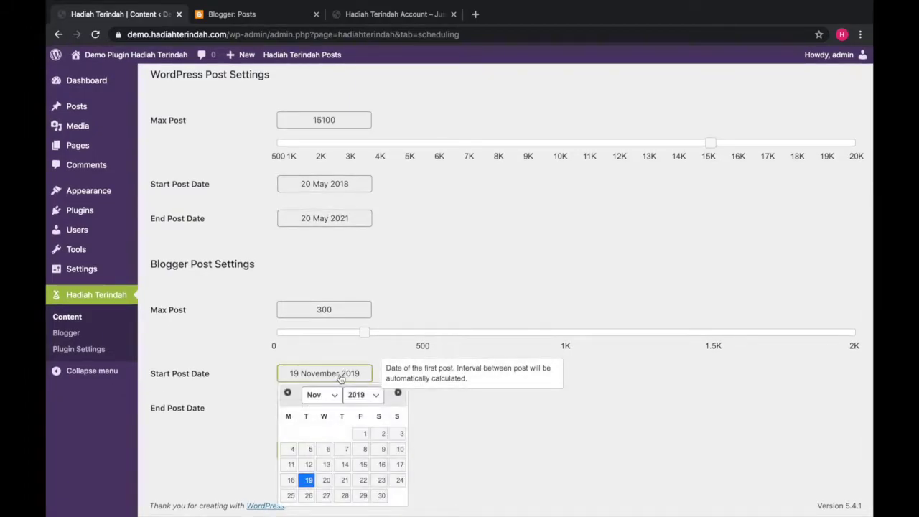
click(337, 395)
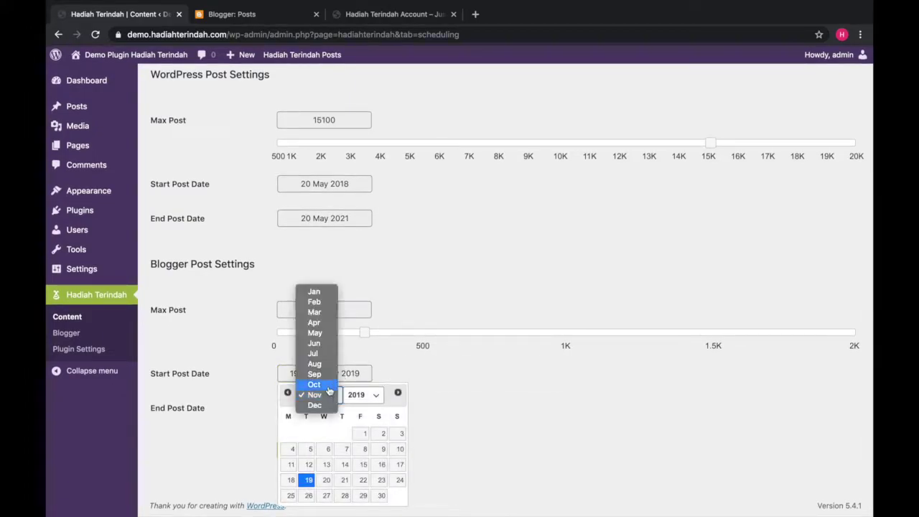
key(Escape)
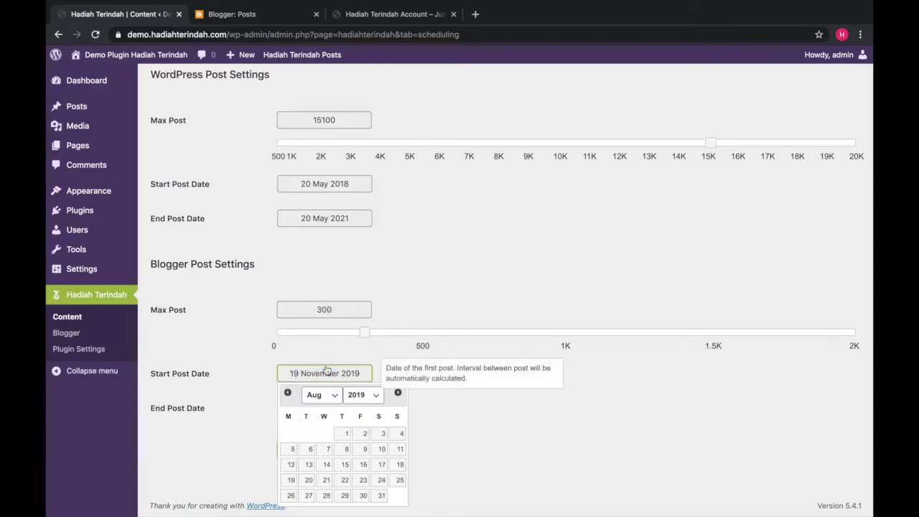
click(346, 435)
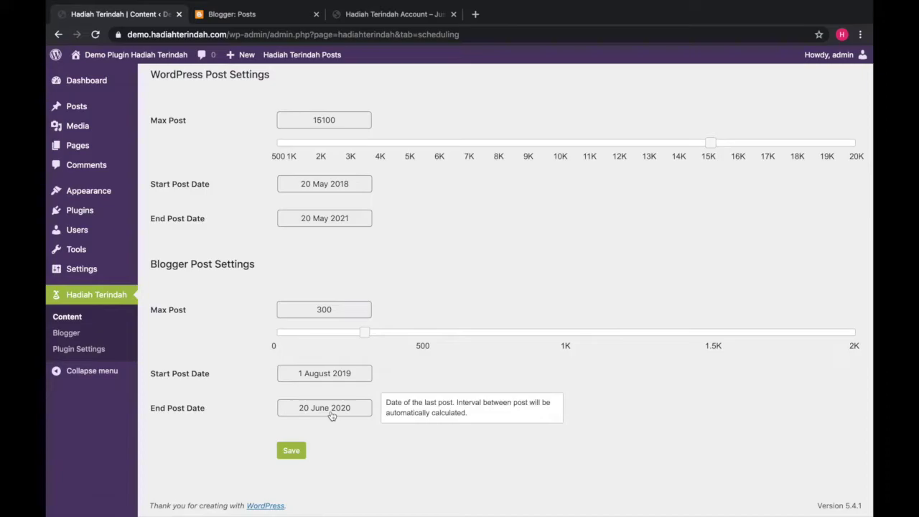
Set the End Post Date in the Blogger Post Settings to 25 July 2020
click(331, 413)
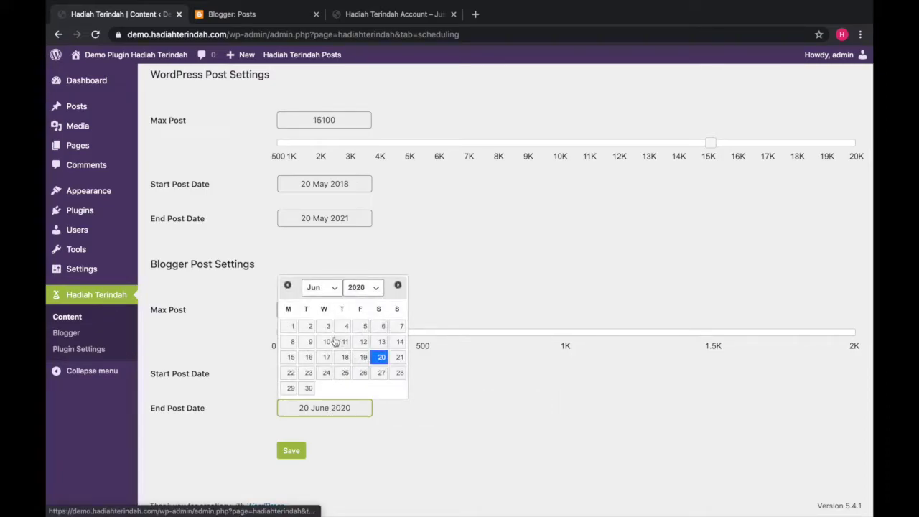
click(335, 291)
click(327, 299)
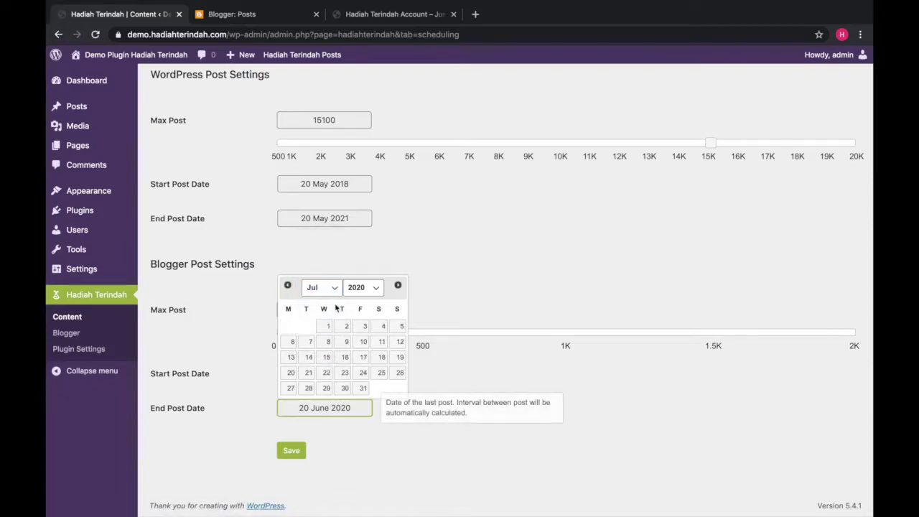
click(380, 374)
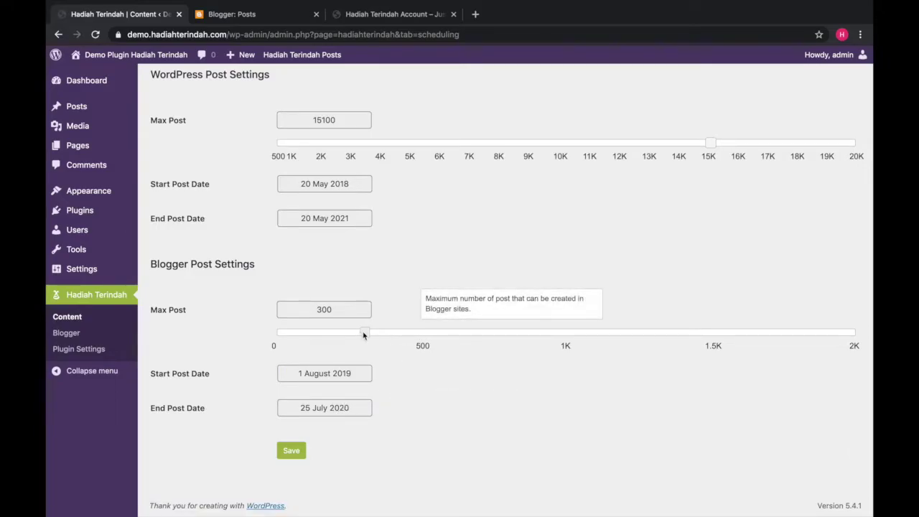
mouse_move(363, 335)
mouse_down()
mouse_move(450, 333)
mouse_move(357, 334)
mouse_move(370, 334)
mouse_up()
drag(370, 334, 818, 349)
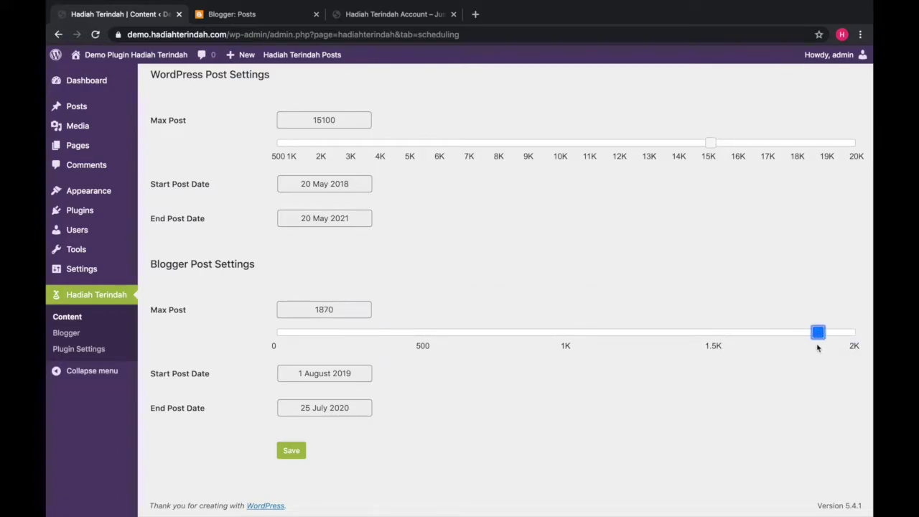
key(Left)
key(Right)
key(Left)
click(809, 332)
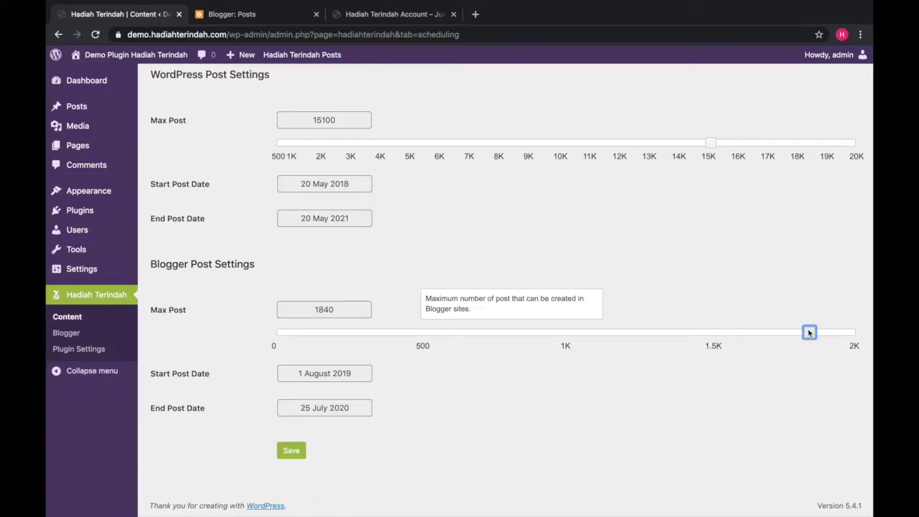
mouse_move(809, 332)
mouse_down()
mouse_move(782, 333)
mouse_move(801, 332)
mouse_up()
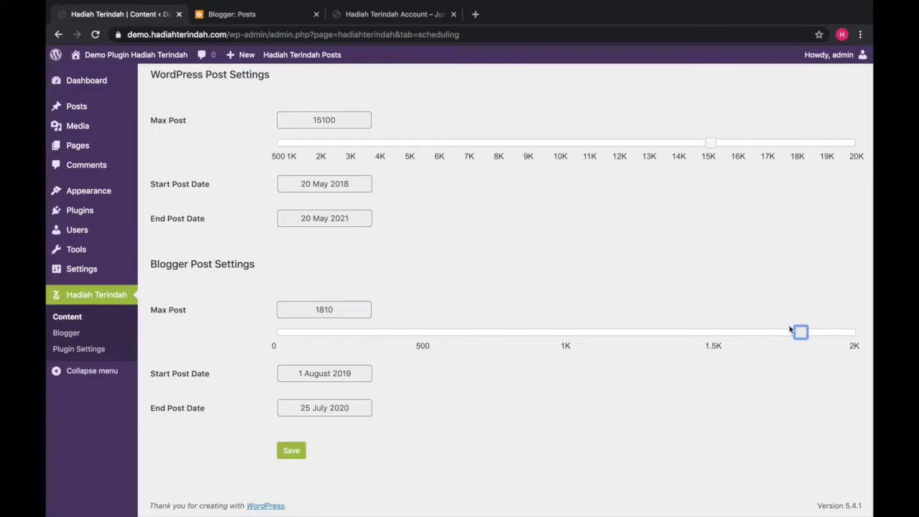
Set the Blogger Max Post to 320 and save the scheduling settings
drag(797, 331, 370, 332)
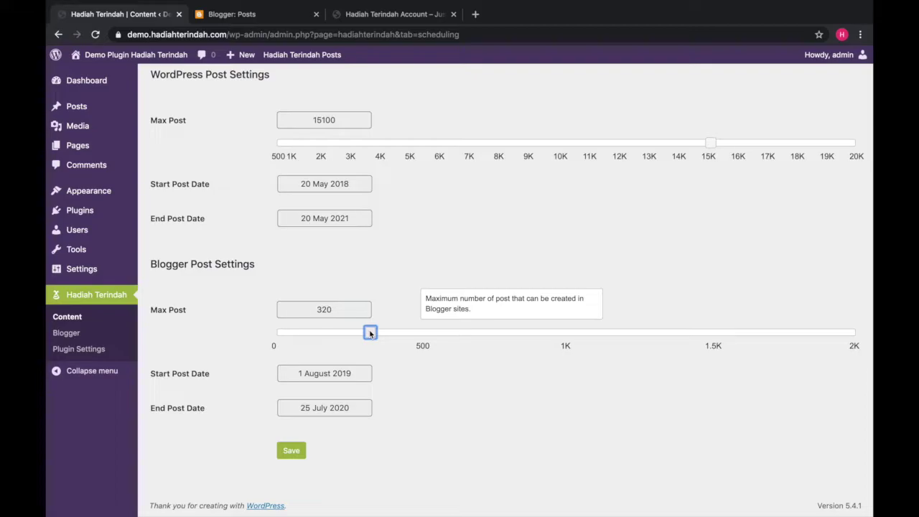
scroll(371, 333, up, 3)
scroll(370, 333, down, 2)
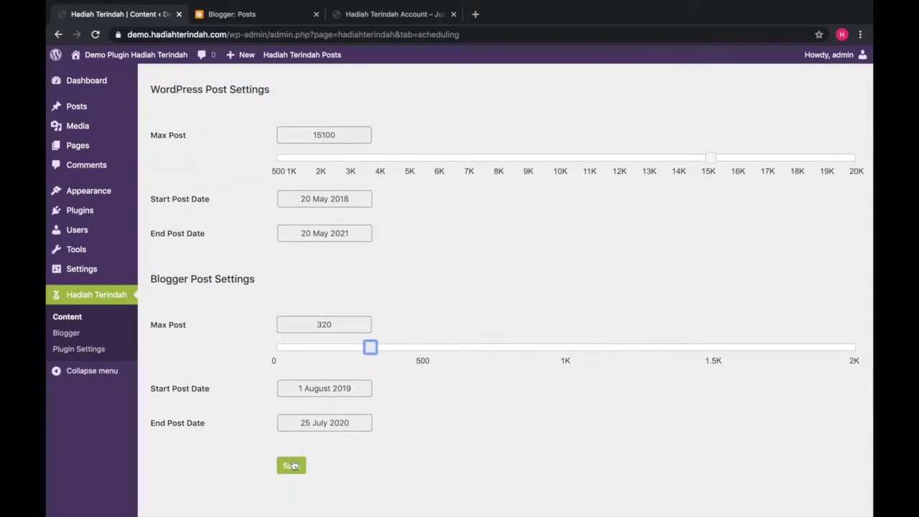
click(292, 465)
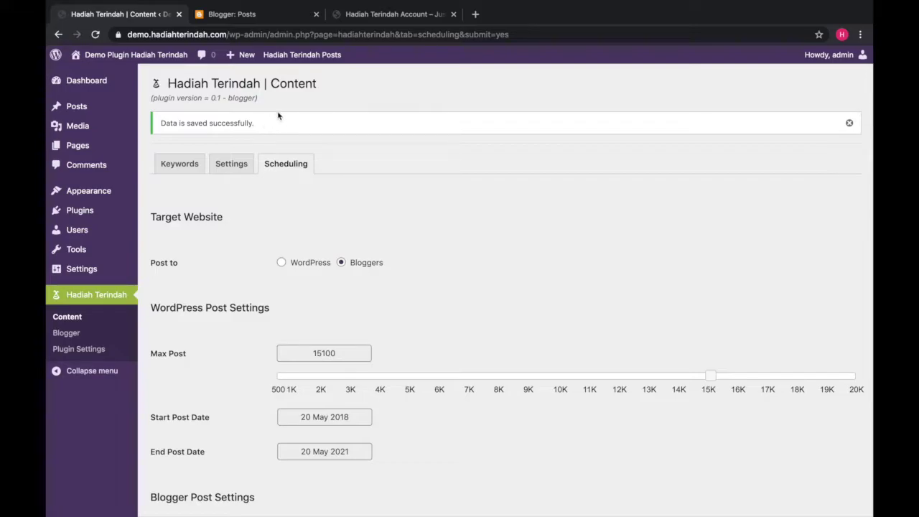
Run Check Cron for Hadiah Terindah Posts and highlight the scraped keyword in its response
mouse_move(303, 56)
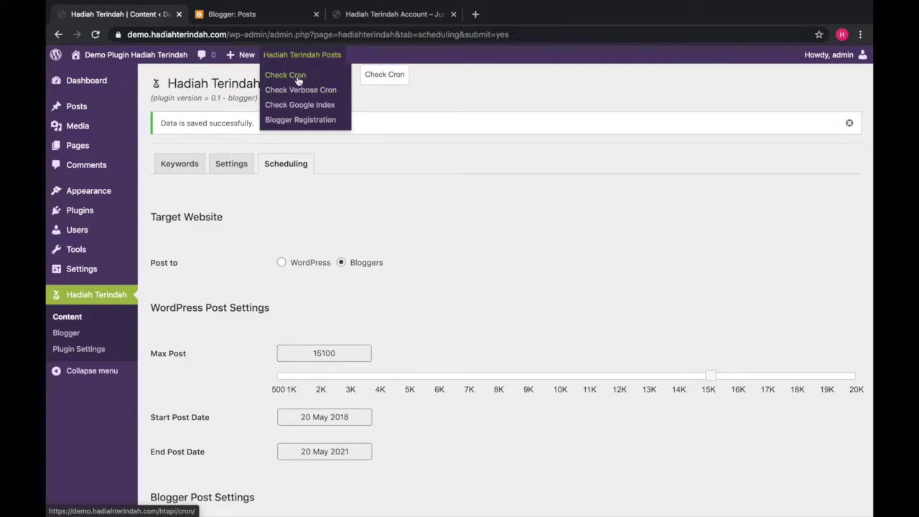
click(299, 79)
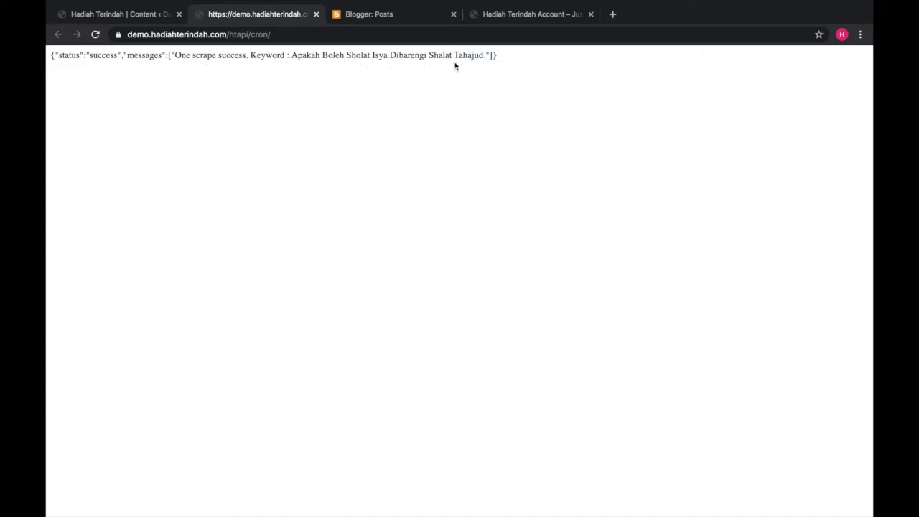
double_click(204, 57)
double_click(204, 56)
click(95, 36)
drag(291, 52, 487, 51)
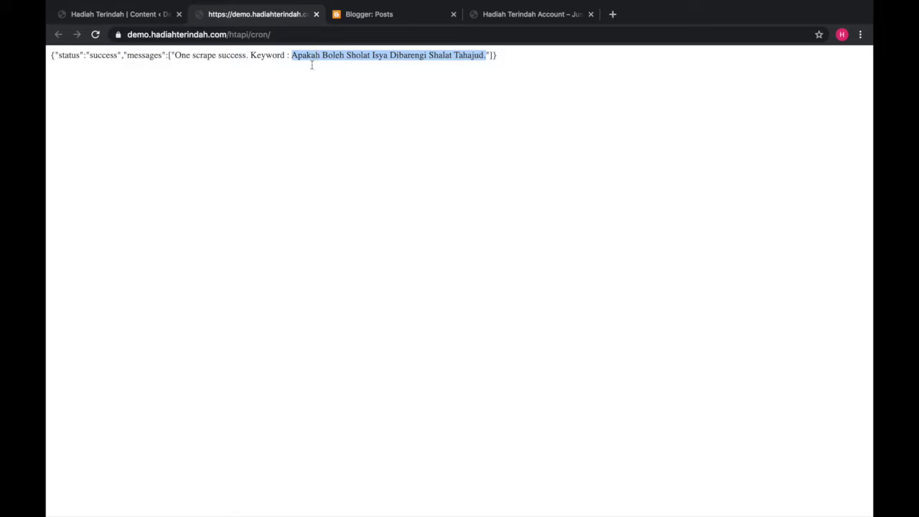
Go back to the plugin's Keywords page and highlight the total number of stored keywords above the list
click(155, 17)
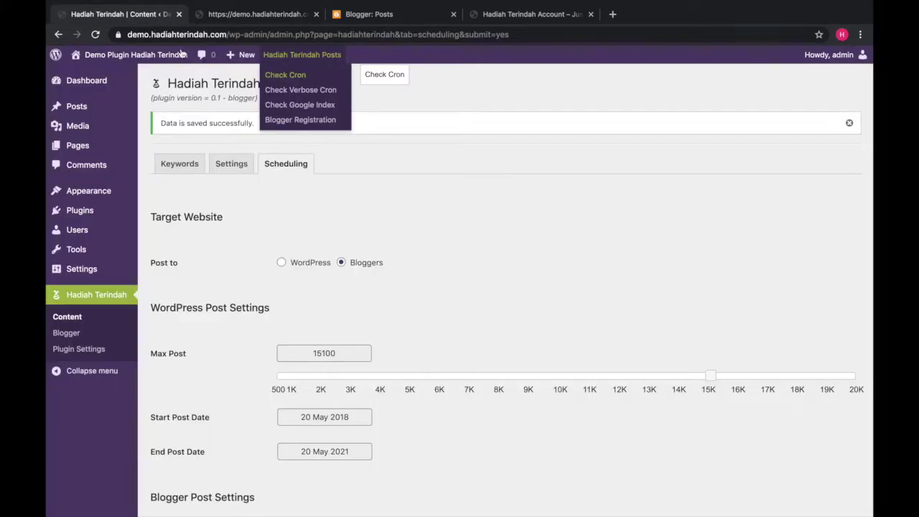
click(180, 164)
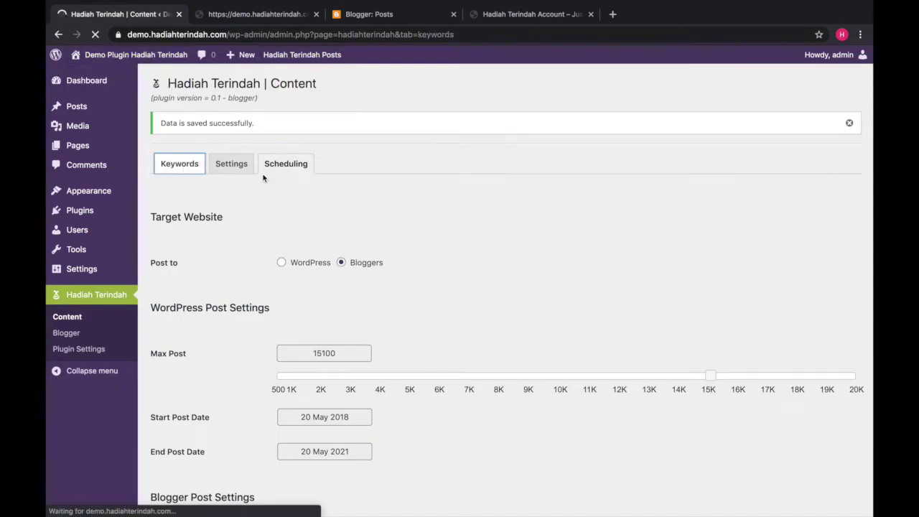
scroll(500, 300, down, 5)
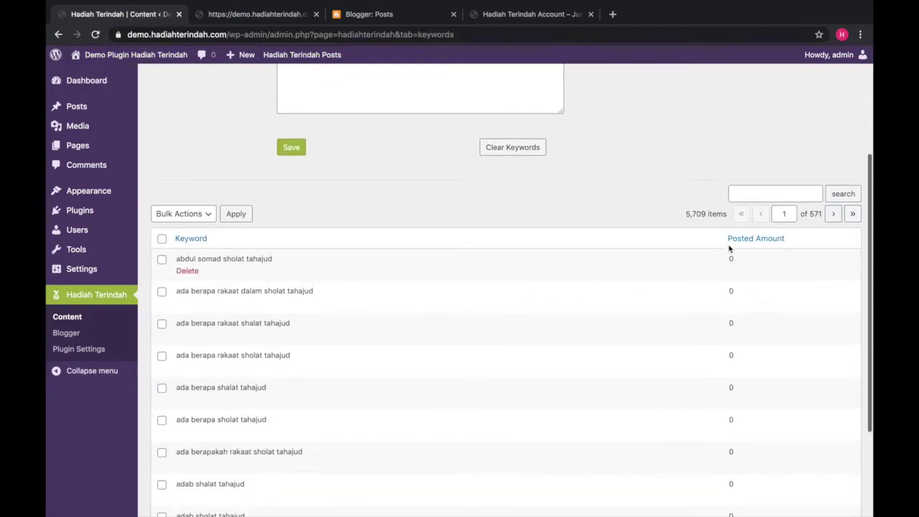
drag(687, 216, 702, 211)
click(702, 211)
drag(685, 213, 708, 214)
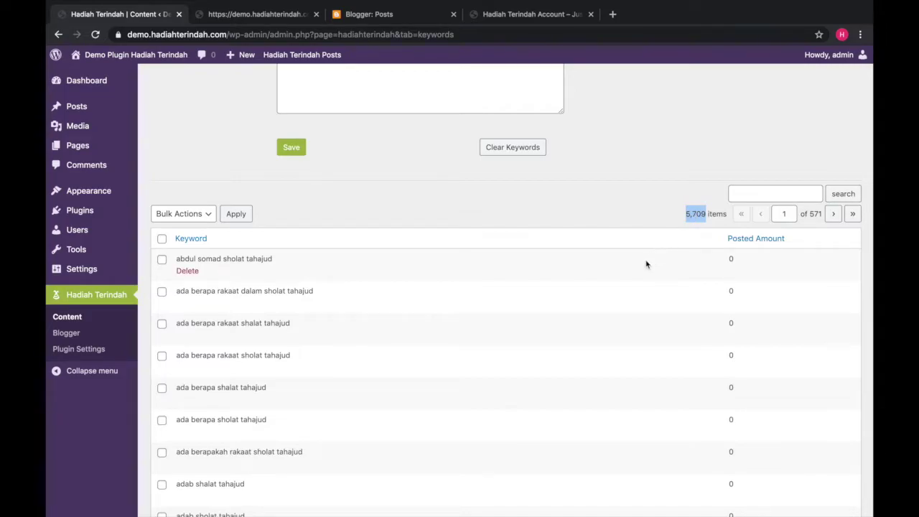
Compare the word "scrape" in the cron response with the keyword total on the plugin's Keywords page
click(293, 18)
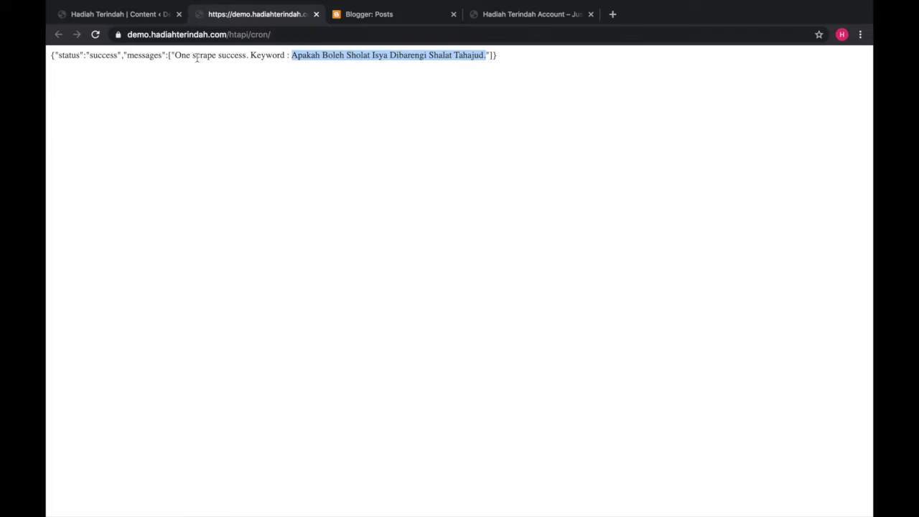
click(197, 58)
double_click(197, 58)
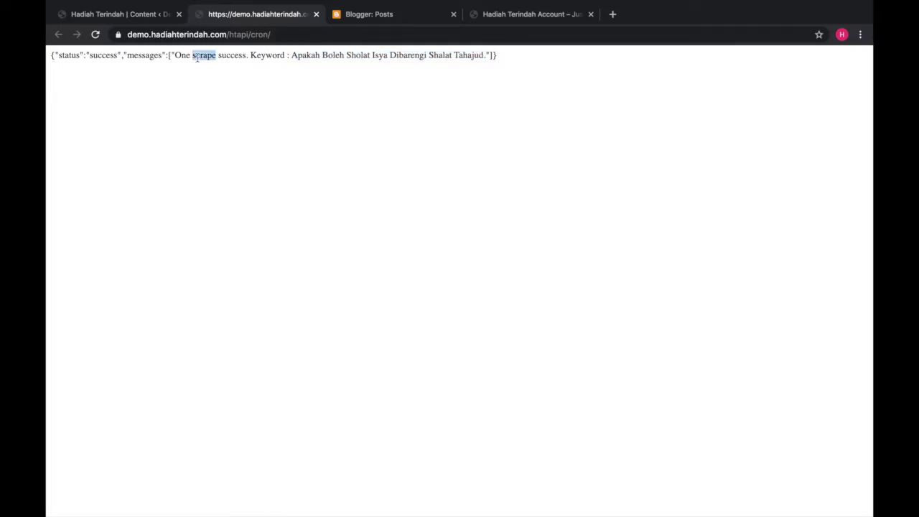
click(141, 16)
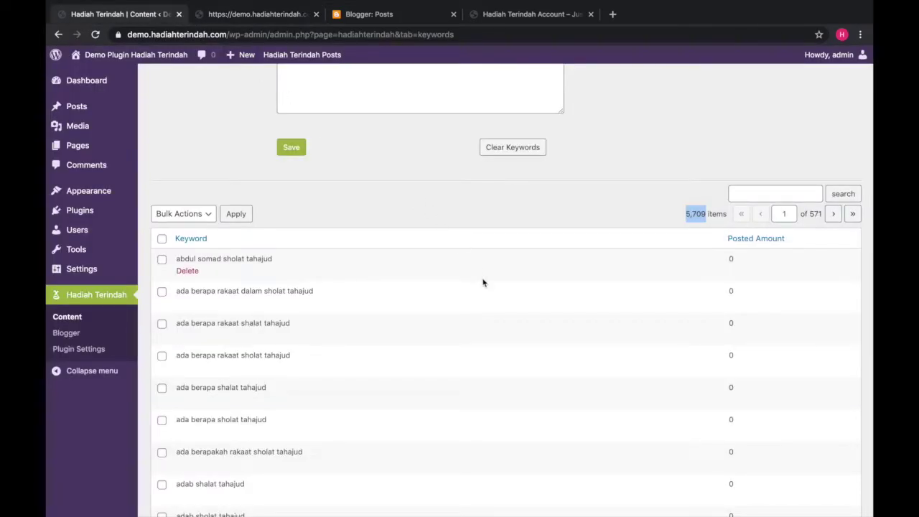
drag(687, 213, 706, 215)
Review the image and video count ranges in the content settings, and open the scheduling settings
scroll(666, 260, up, 5)
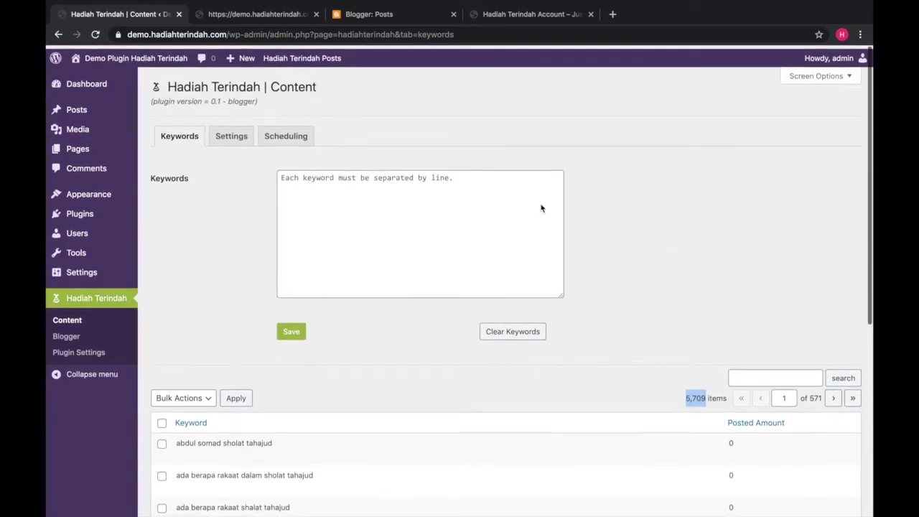
click(231, 132)
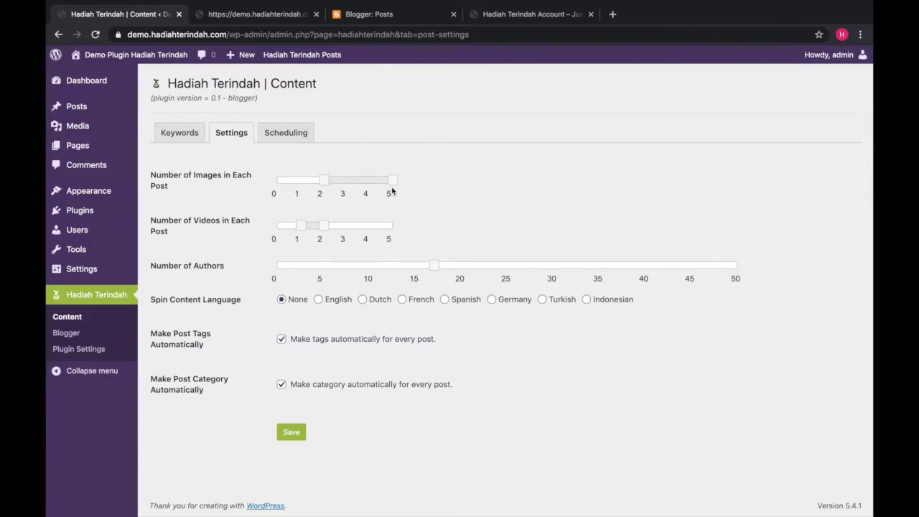
mouse_move(327, 181)
mouse_move(302, 227)
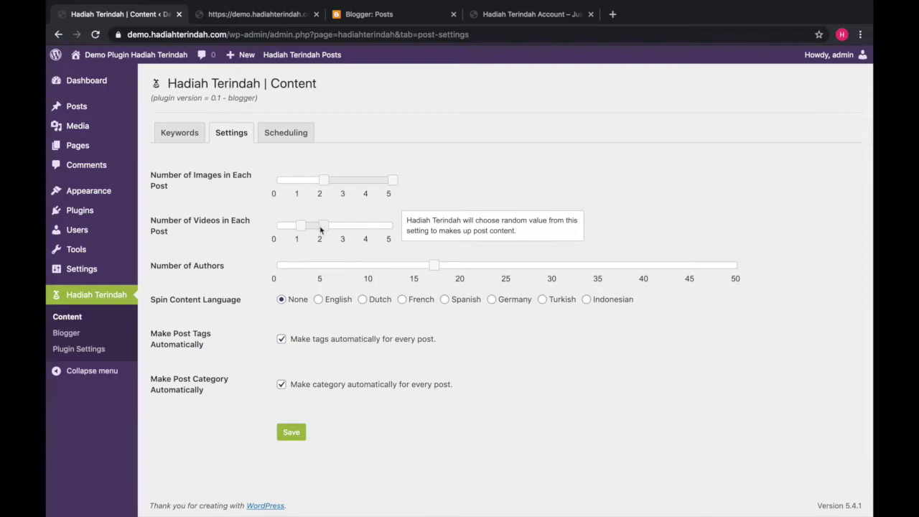
click(286, 132)
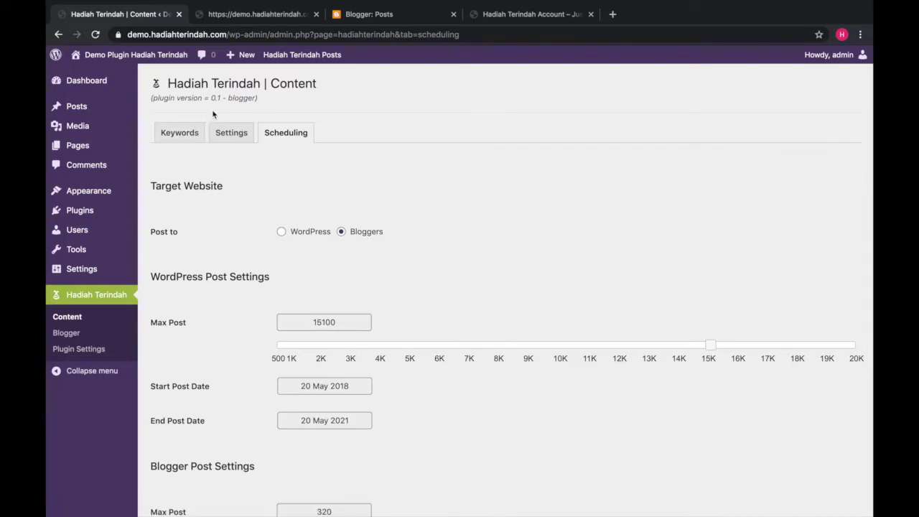
Recheck the scrape message in the cron response and return to the plugin's scheduling page
click(255, 21)
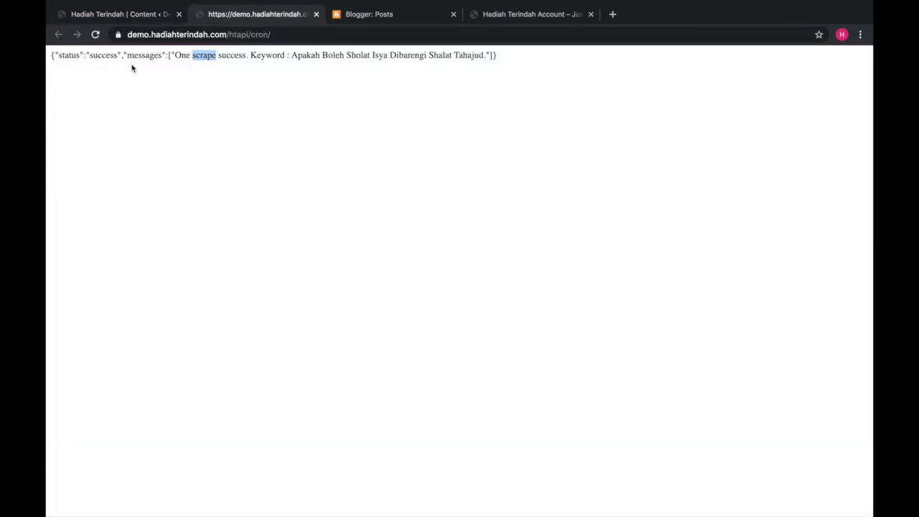
double_click(204, 55)
click(143, 20)
Run Check Verbose Cron and highlight the CPU Load value in its output
mouse_move(301, 55)
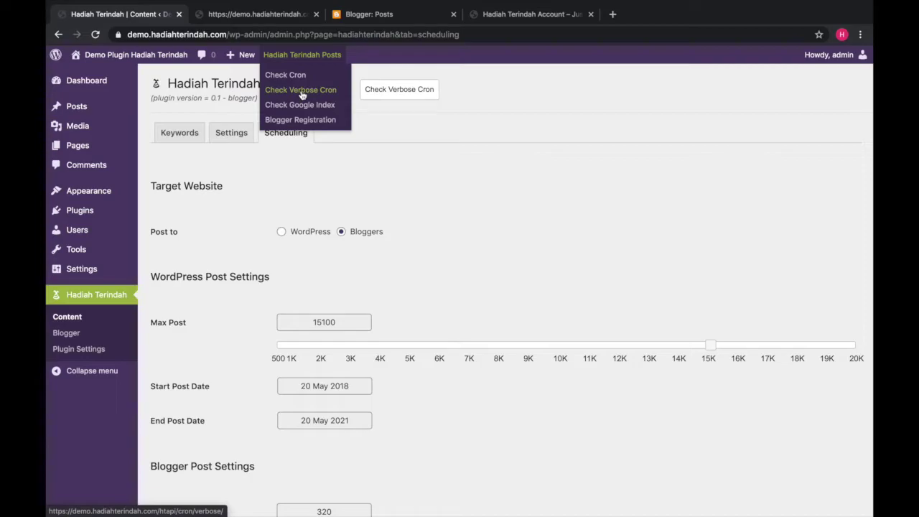
click(301, 95)
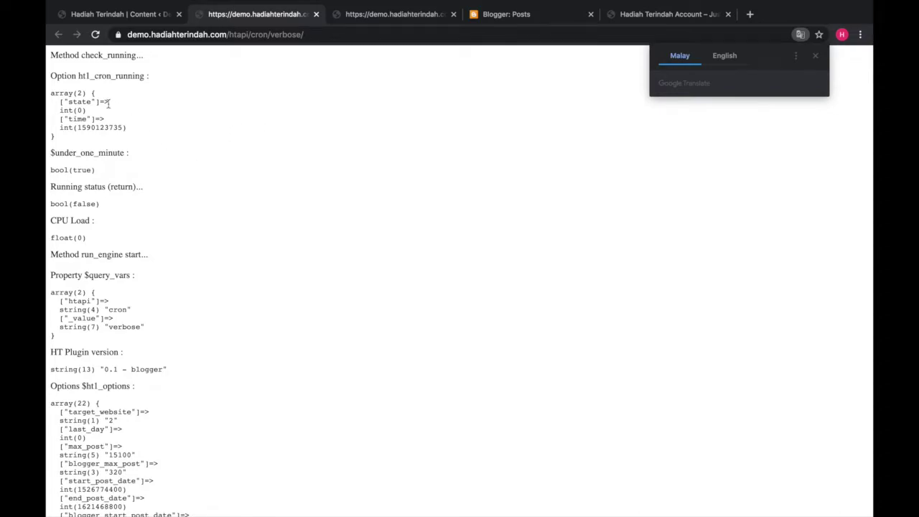
scroll(105, 143, down, 1)
scroll(104, 143, down, 3)
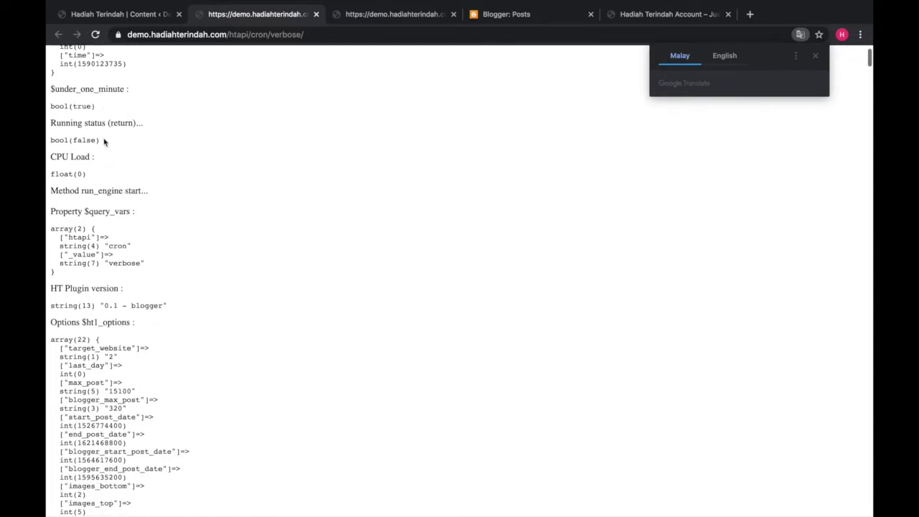
drag(50, 155, 89, 155)
scroll(106, 172, down, 3)
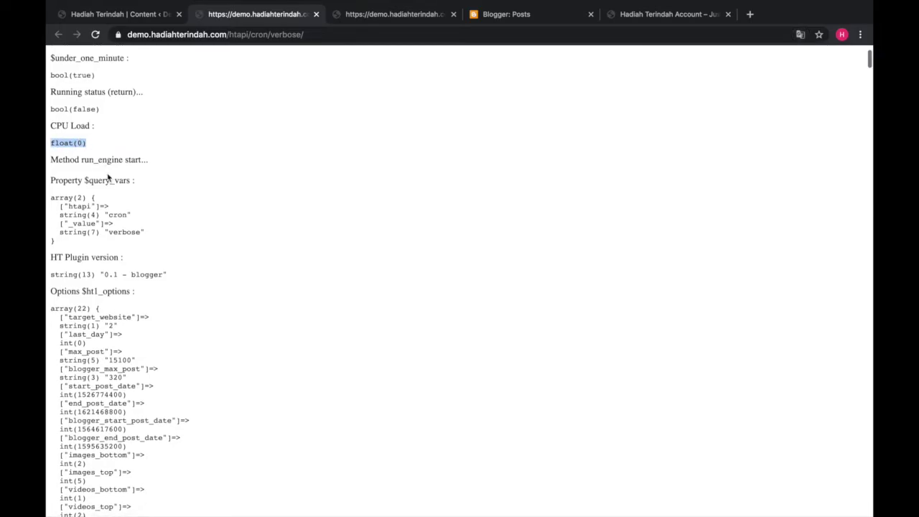
Review the plugin options in the verbose cron output, and highlight the working keyword and its titles array
scroll(115, 151, down, 1)
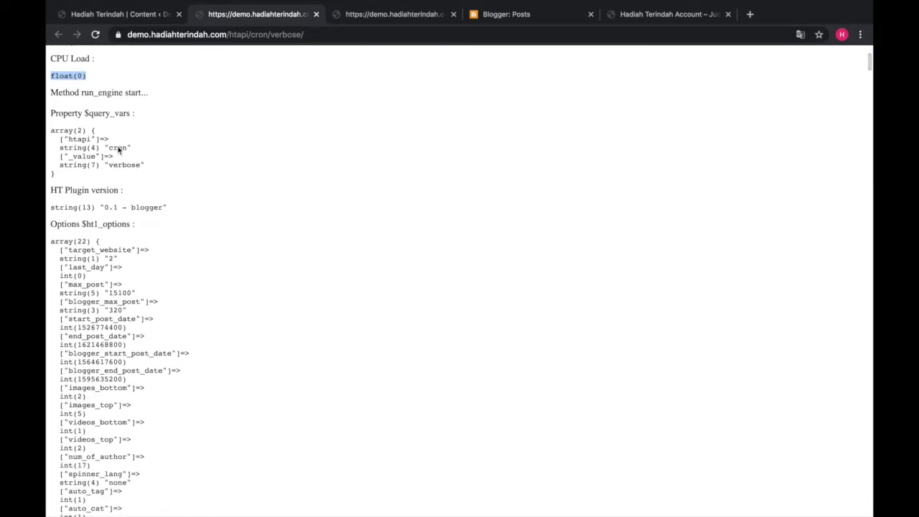
scroll(125, 184, down, 3)
scroll(125, 184, down, 12)
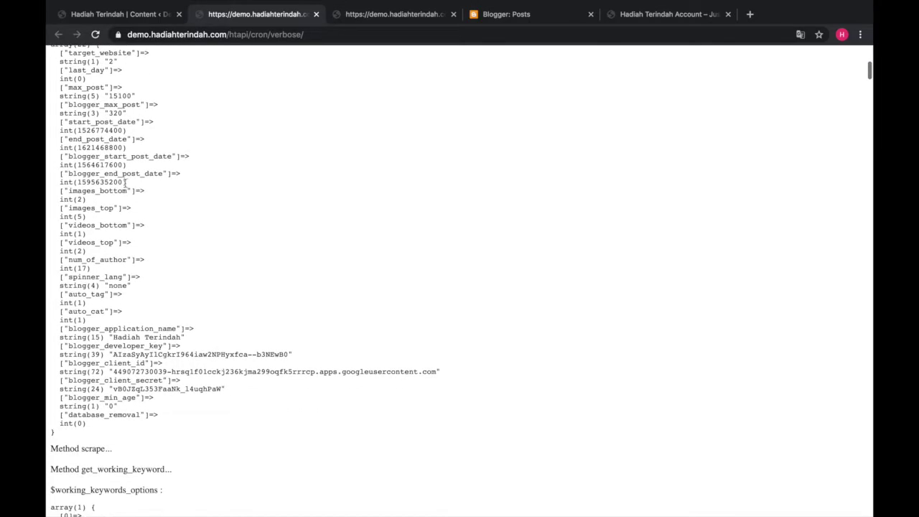
scroll(125, 184, down, 6)
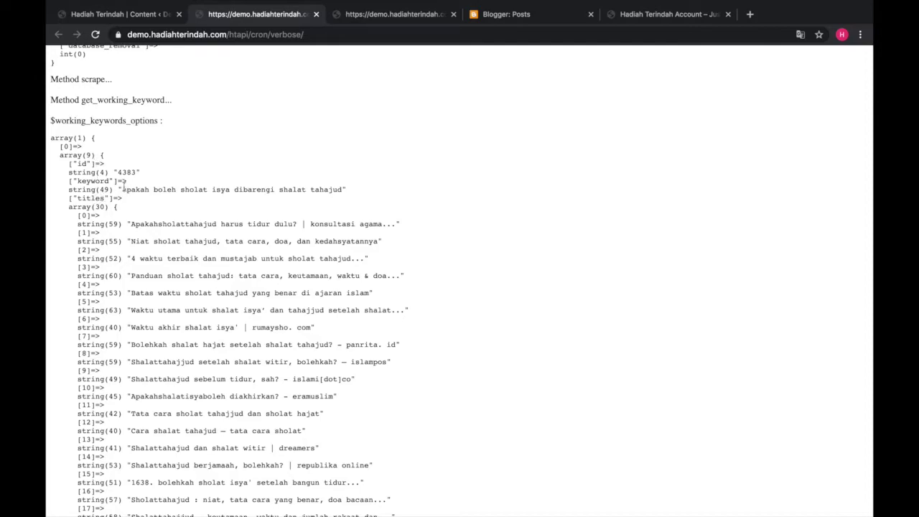
drag(124, 185, 346, 190)
double_click(99, 207)
Read through the working keyword's scraped titles and texts content, down to the $scraping_result list of image URLs
scroll(108, 207, down, 15)
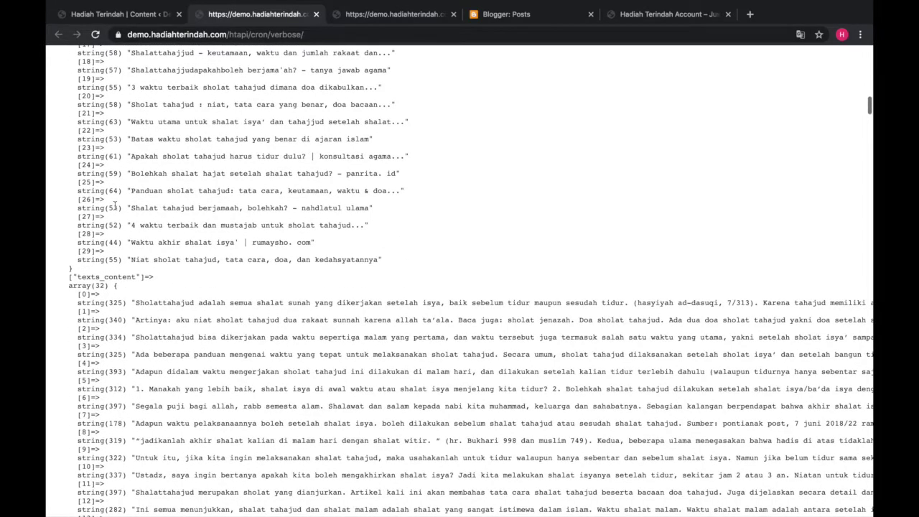
scroll(114, 206, down, 3)
scroll(99, 183, down, 15)
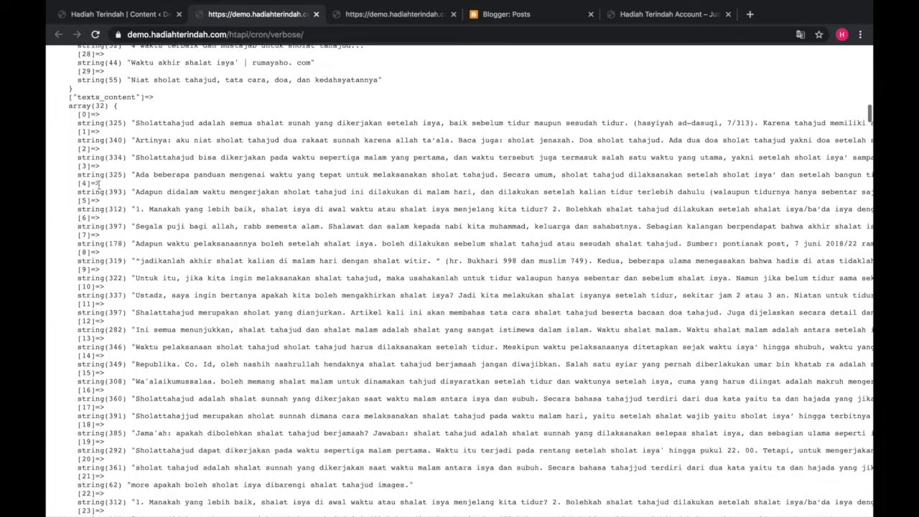
scroll(99, 184, down, 12)
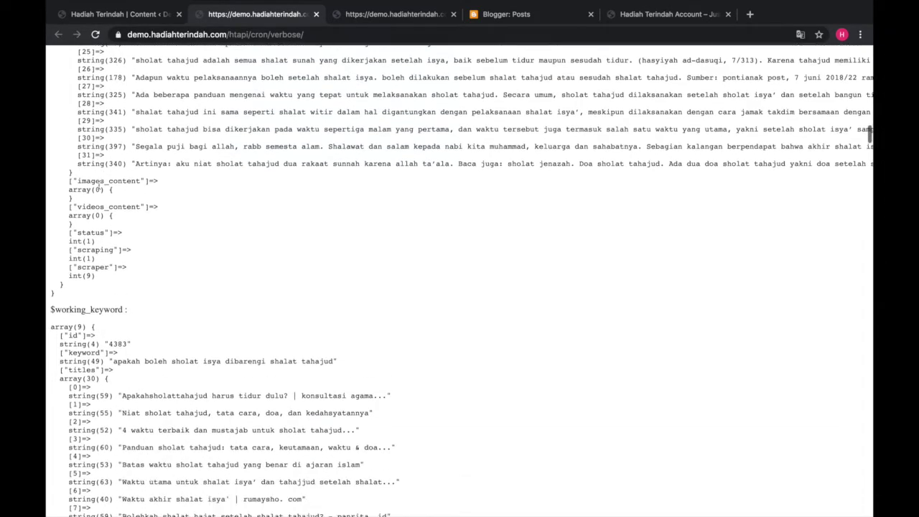
scroll(99, 187, down, 20)
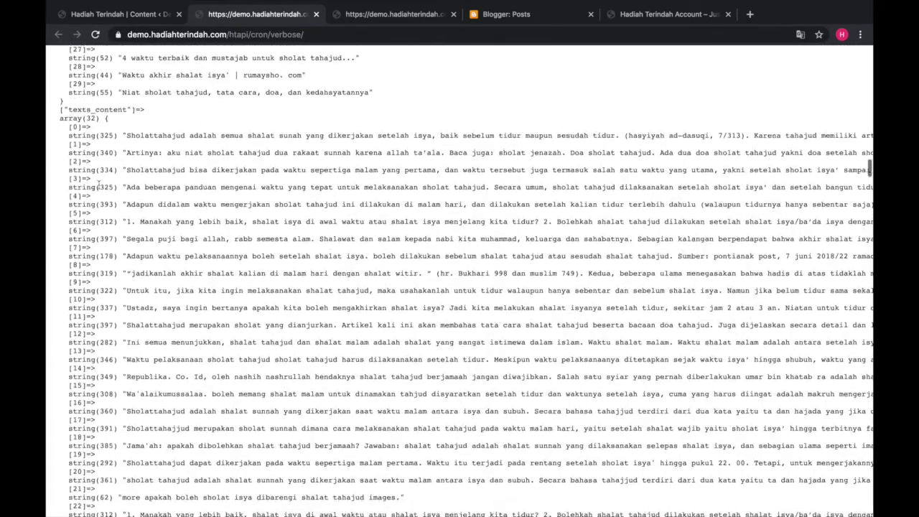
scroll(99, 188, down, 7)
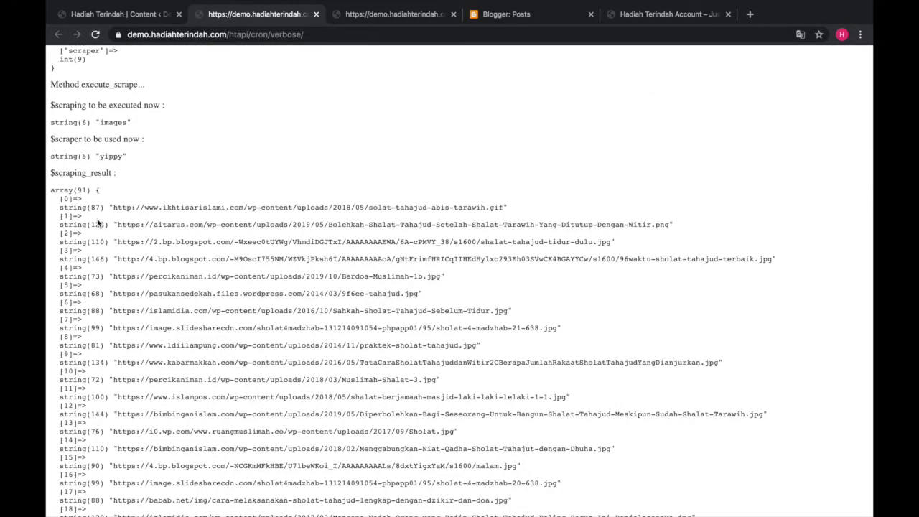
scroll(100, 222, down, 1)
scroll(301, 212, down, 2)
scroll(291, 272, up, 1)
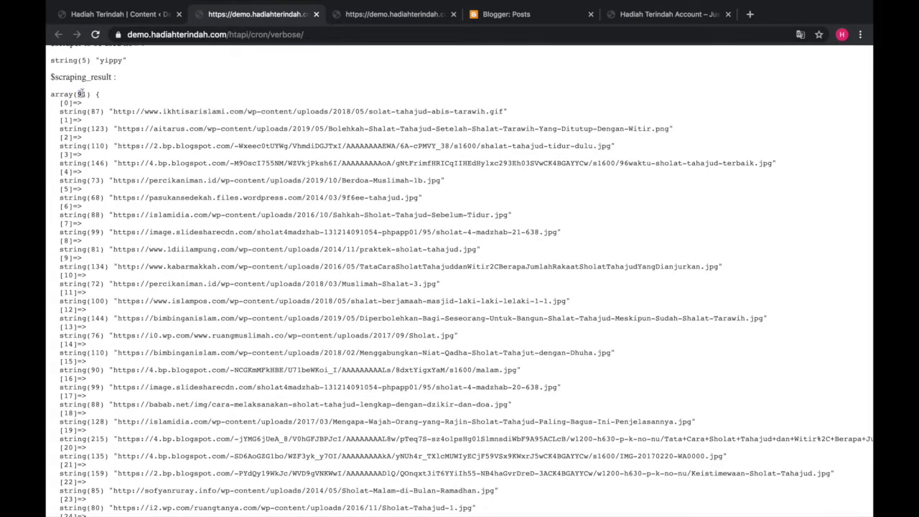
Open the asset.kompas.com image URL from the scraping result to view the picture, and return to the verbose output
scroll(153, 206, down, 9)
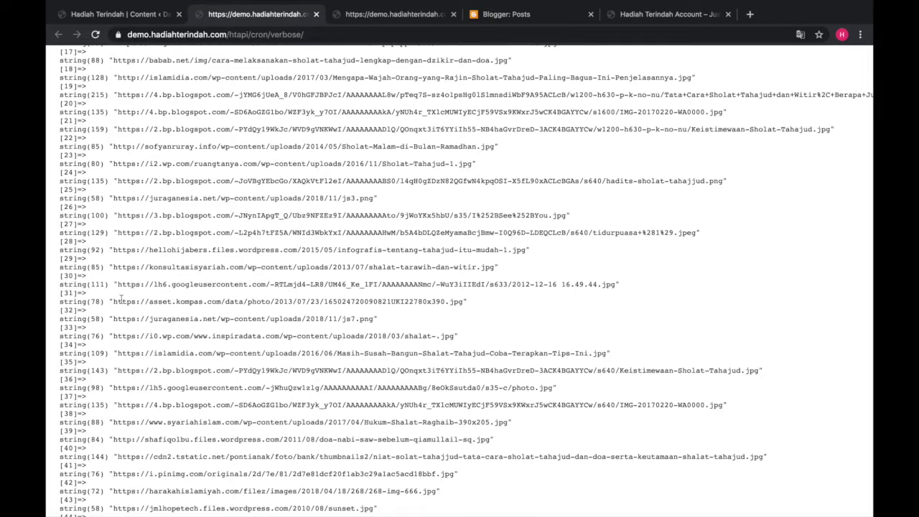
drag(114, 301, 465, 301)
right_click(440, 302)
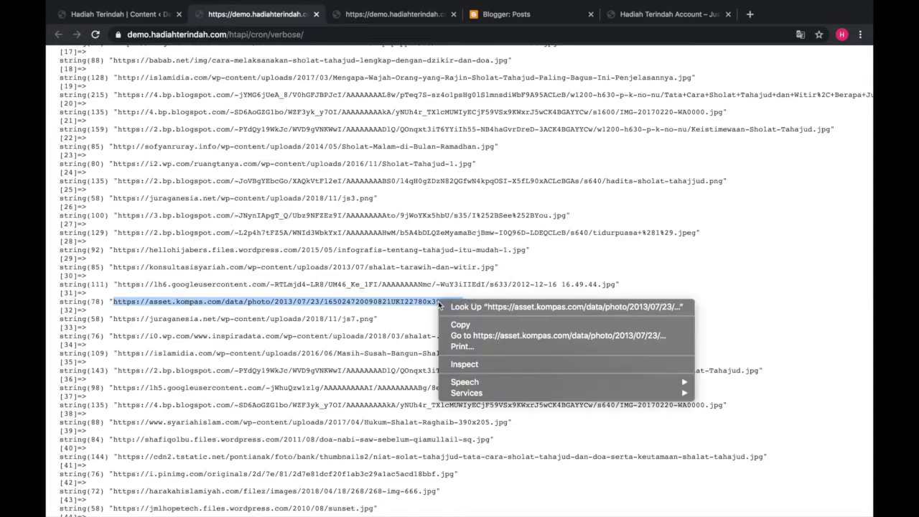
click(494, 338)
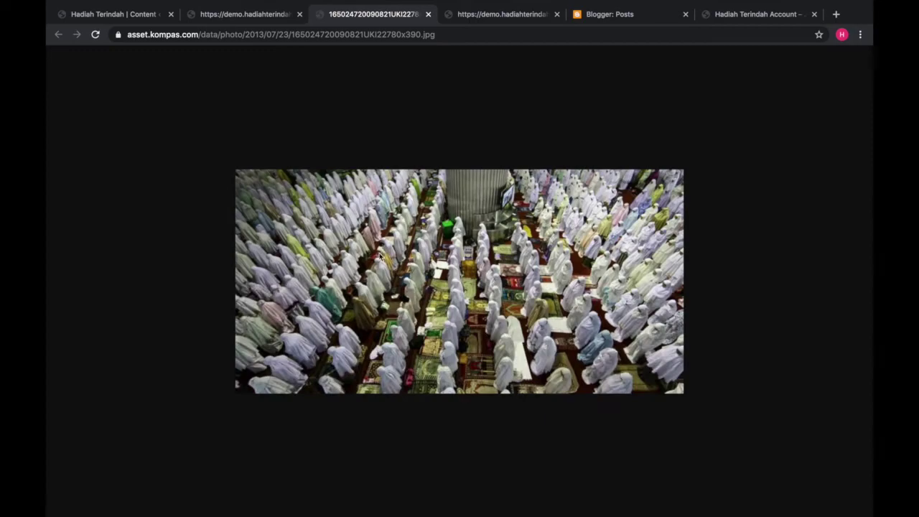
click(428, 15)
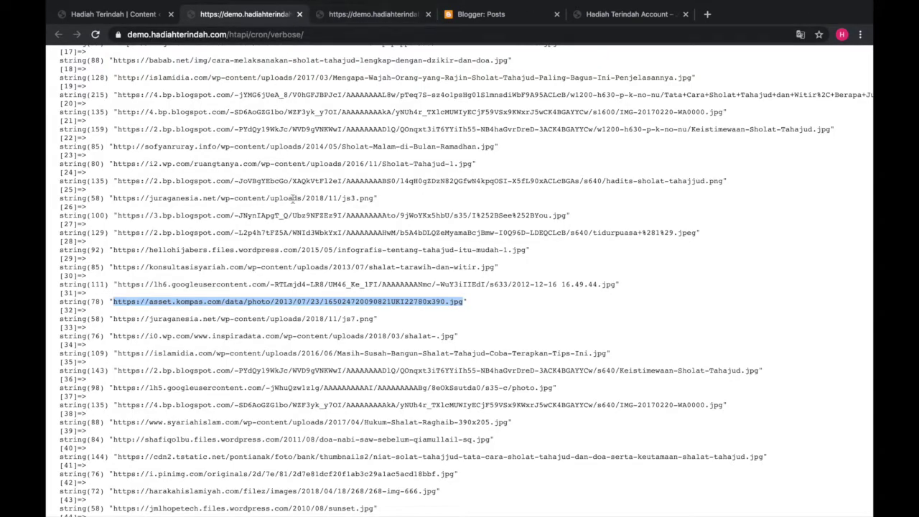
Examine the rest of the image URLs and the $working_keyword_updated data through to the status message ending the output
scroll(293, 199, down, 5)
scroll(293, 199, down, 15)
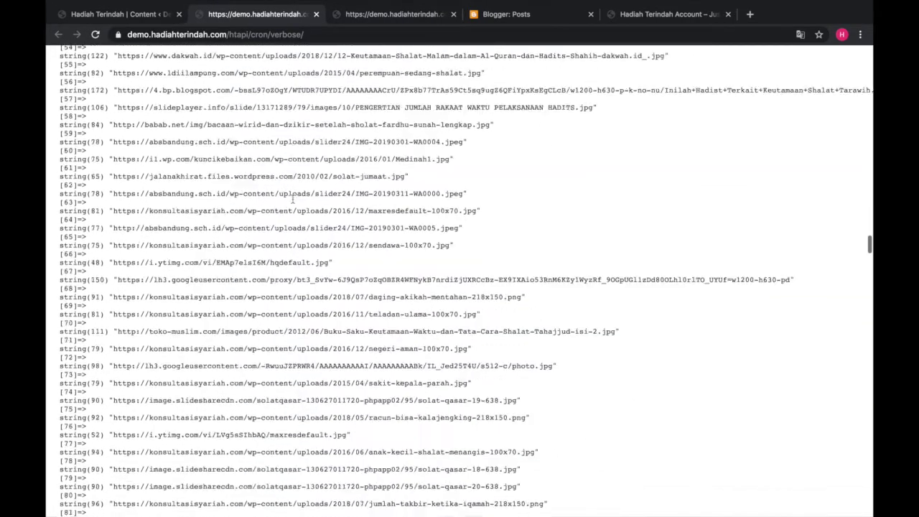
scroll(293, 203, down, 10)
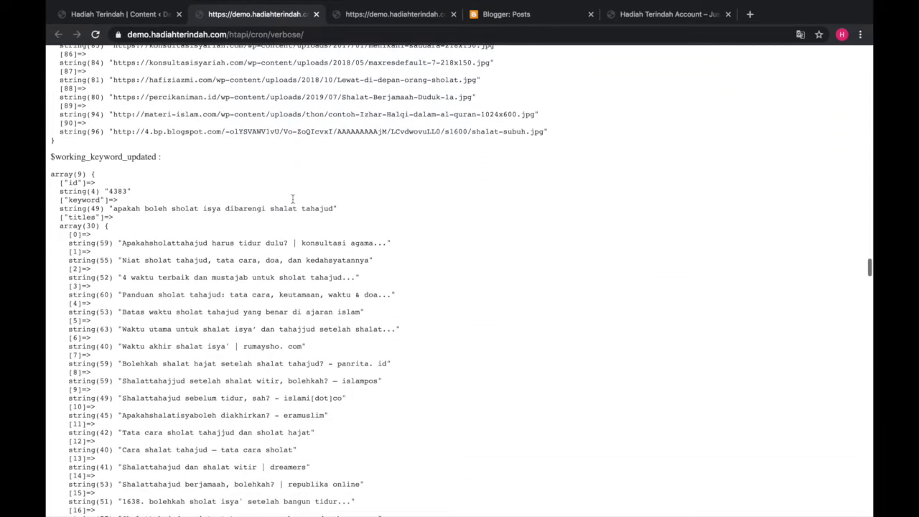
scroll(293, 203, down, 20)
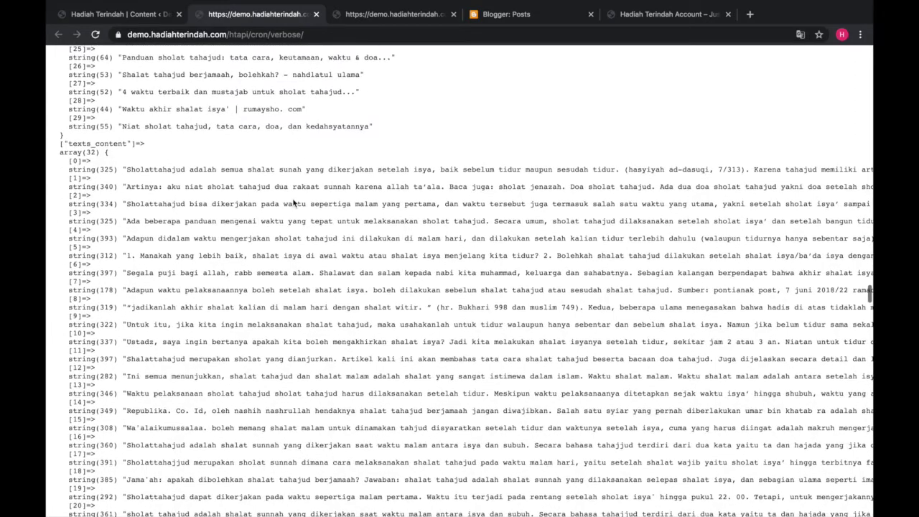
scroll(293, 201, down, 20)
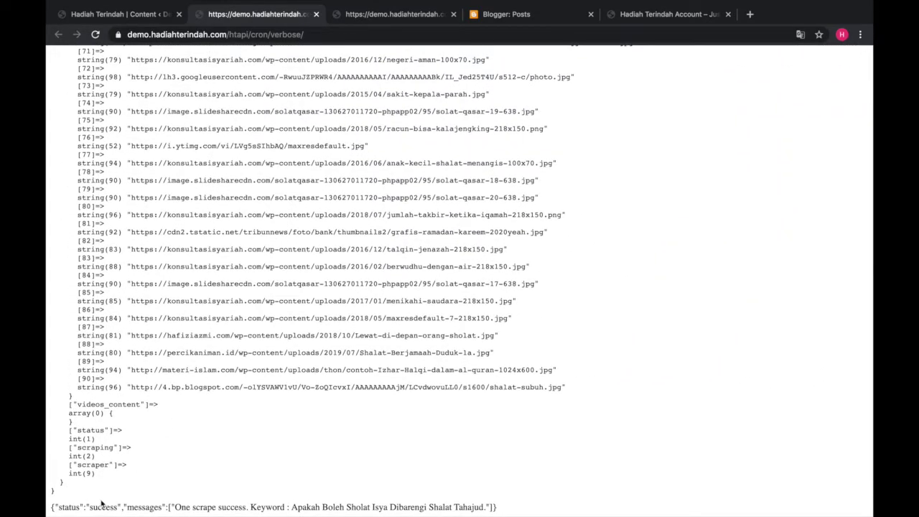
Highlight "scrape" in the verbose status message and compare it with the regular cron response
click(396, 15)
click(285, 16)
double_click(204, 507)
click(379, 16)
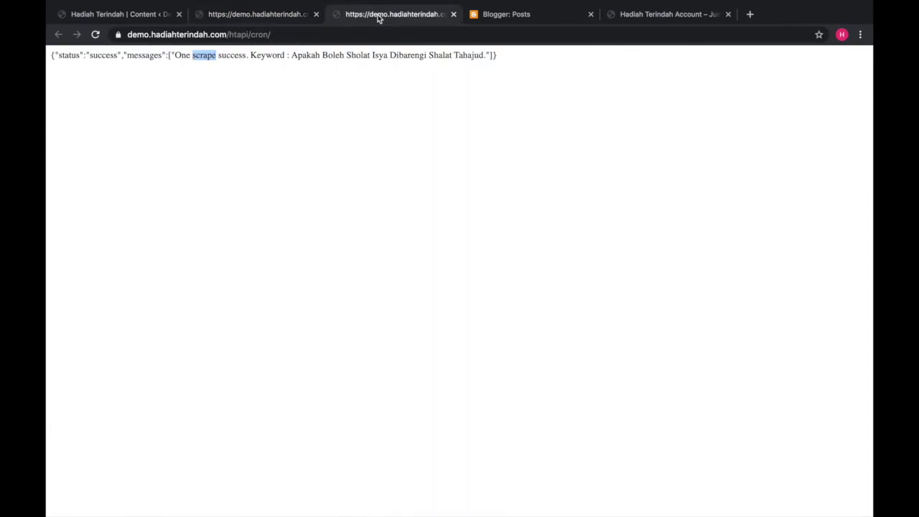
click(291, 18)
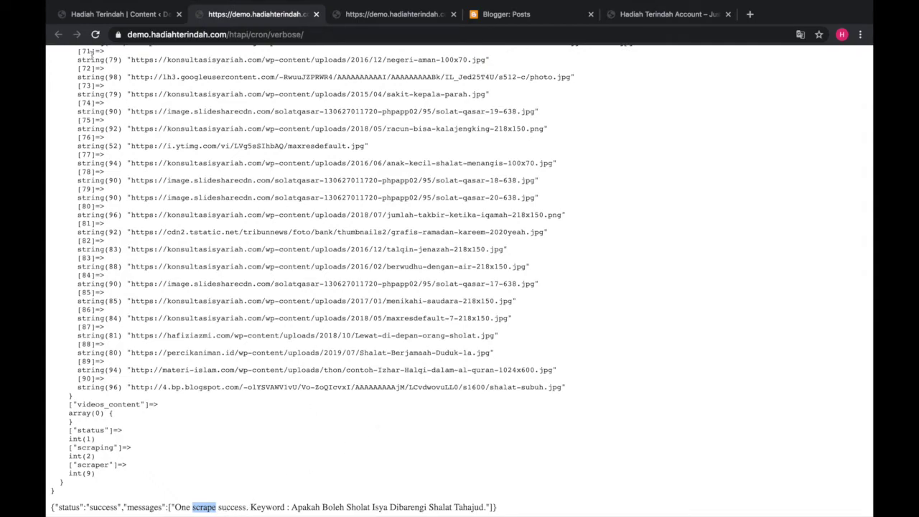
Rerun the verbose cron and review the scraped YouTube video URLs through to the final status message
click(95, 34)
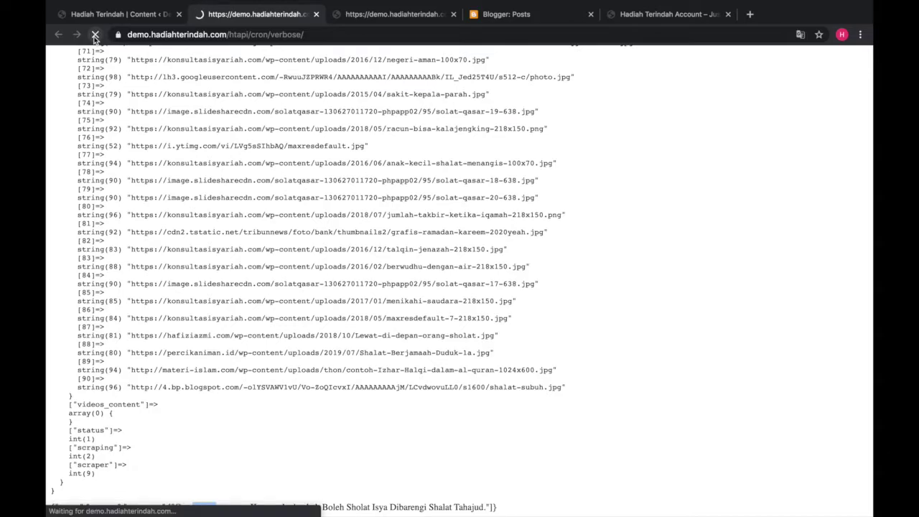
scroll(113, 366, down, 5)
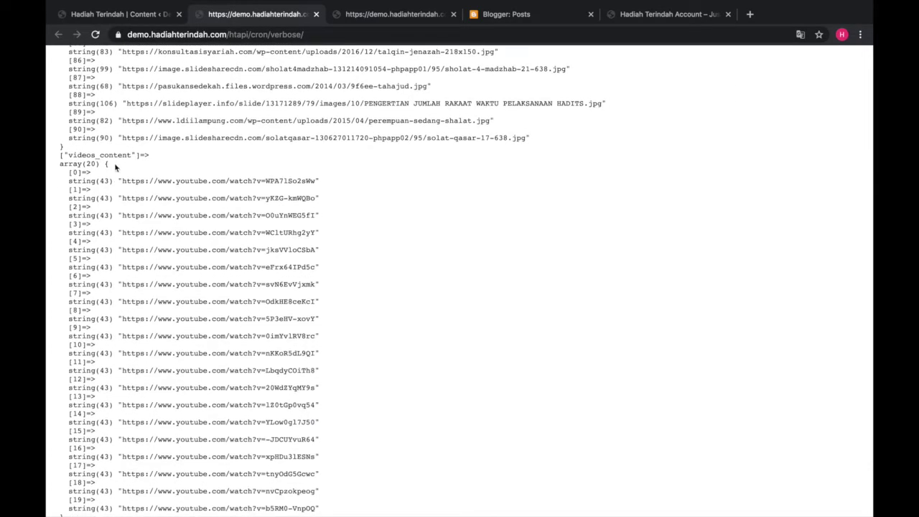
scroll(118, 166, down, 4)
scroll(117, 169, down, 15)
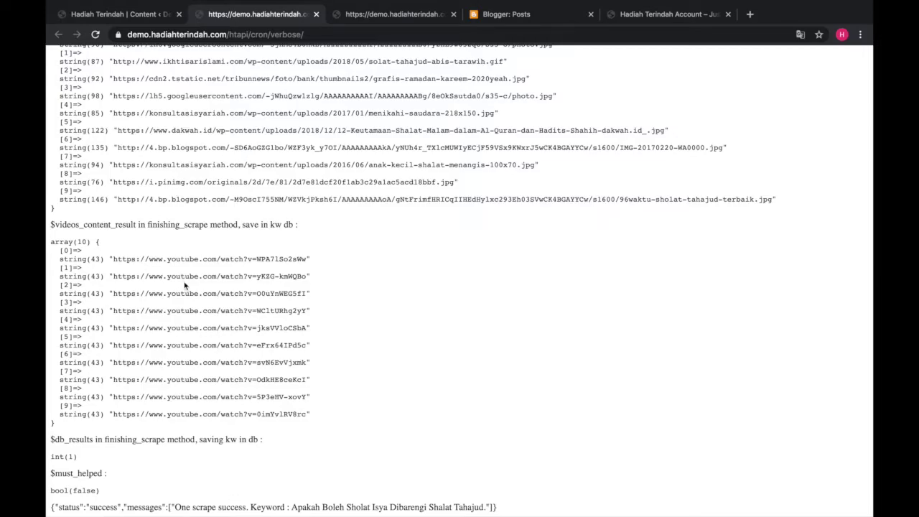
Run the verbose cron again and review the prepared post content, images and videos through to the final status message
click(95, 36)
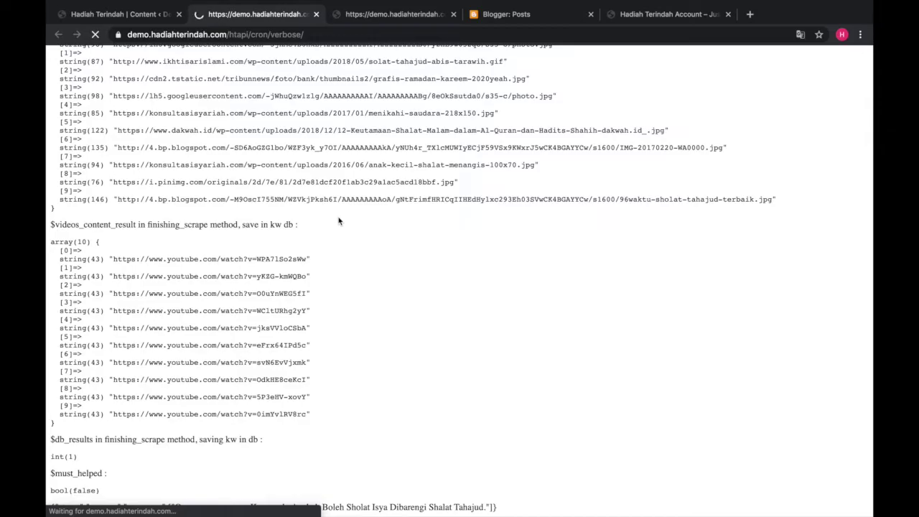
scroll(299, 236, down, 20)
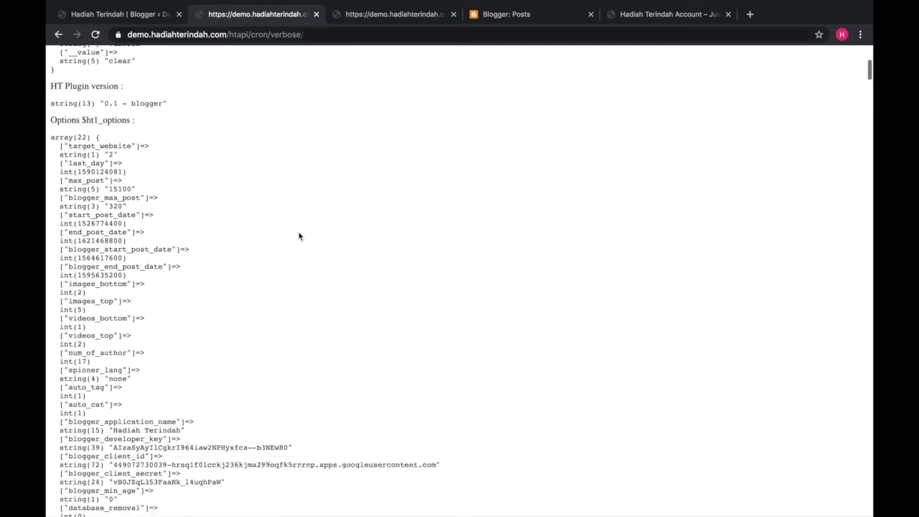
scroll(299, 236, down, 20)
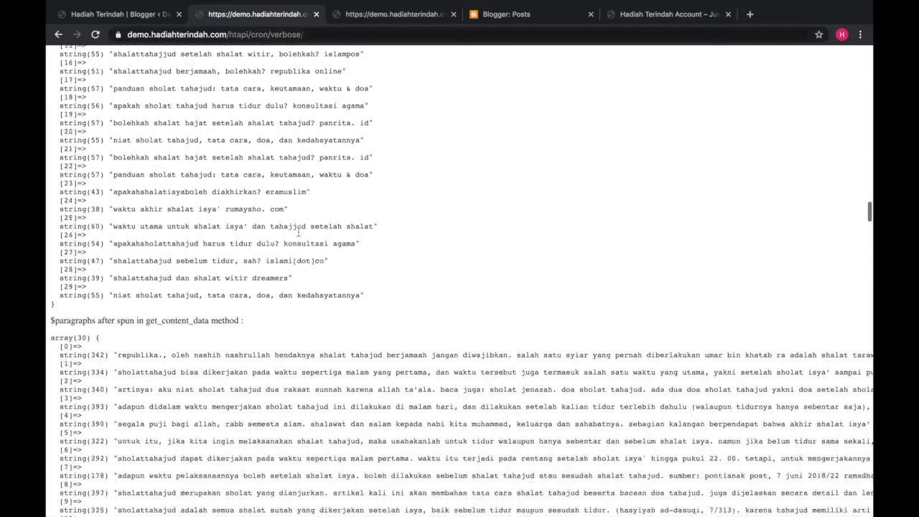
scroll(299, 236, down, 20)
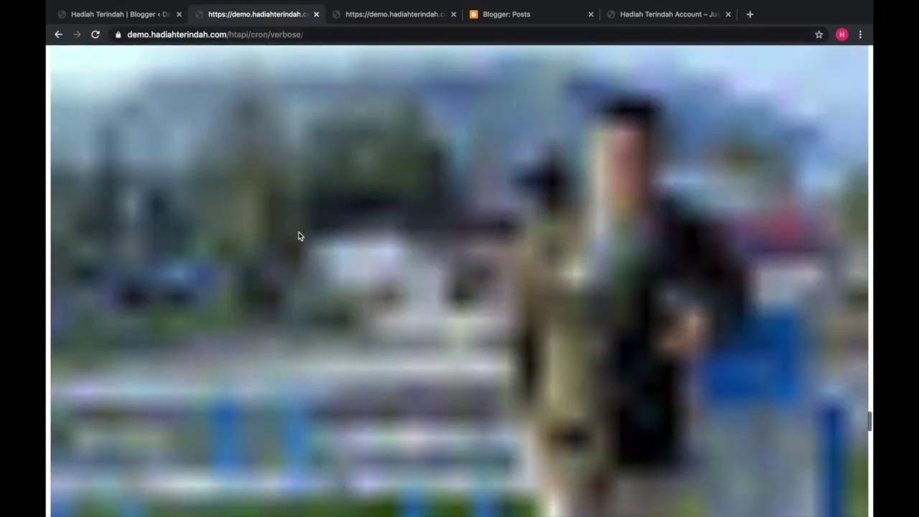
scroll(299, 236, down, 4)
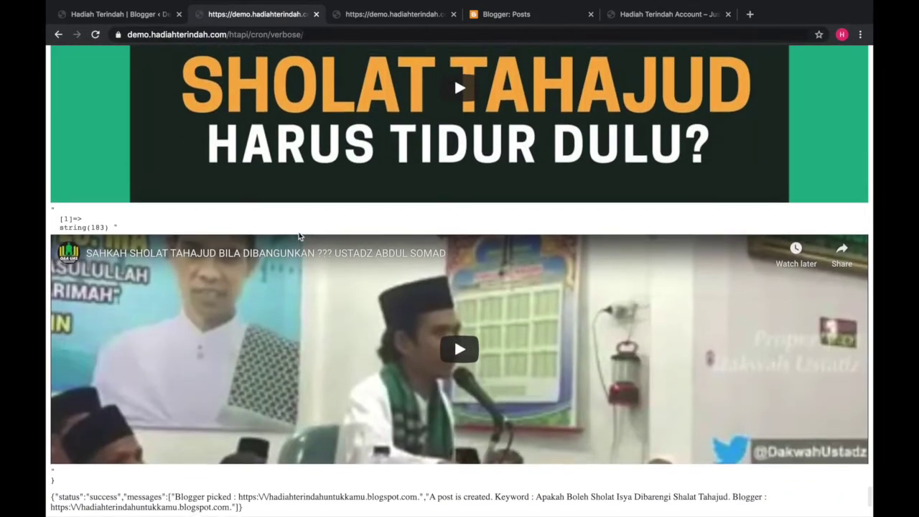
scroll(368, 312, up, 7)
scroll(369, 312, up, 15)
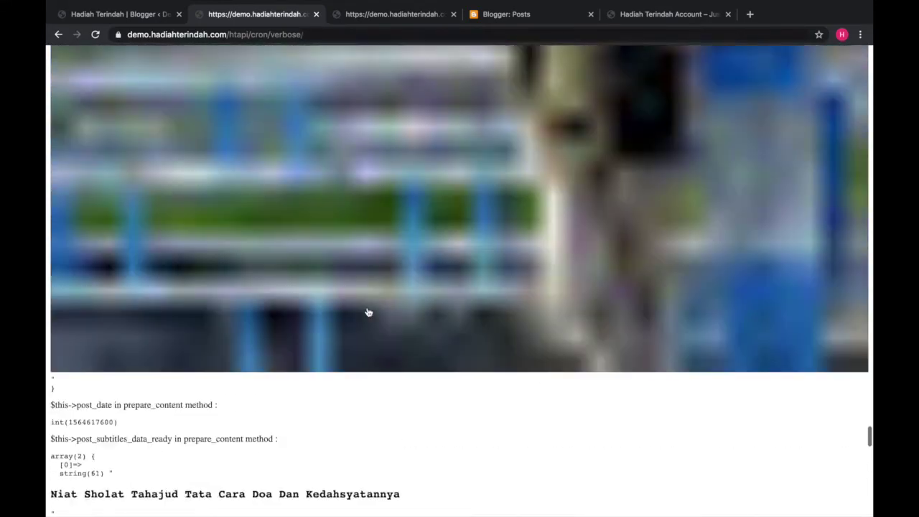
scroll(451, 220, down, 15)
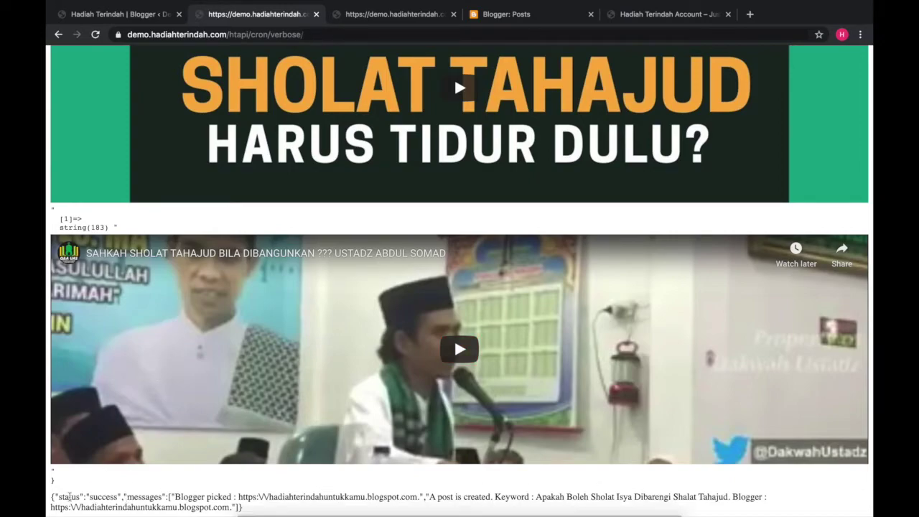
Open hadiahterindahuntukkamu.blogspot.com from the status message and look over the post on its homepage
drag(82, 506, 229, 507)
right_click(228, 507)
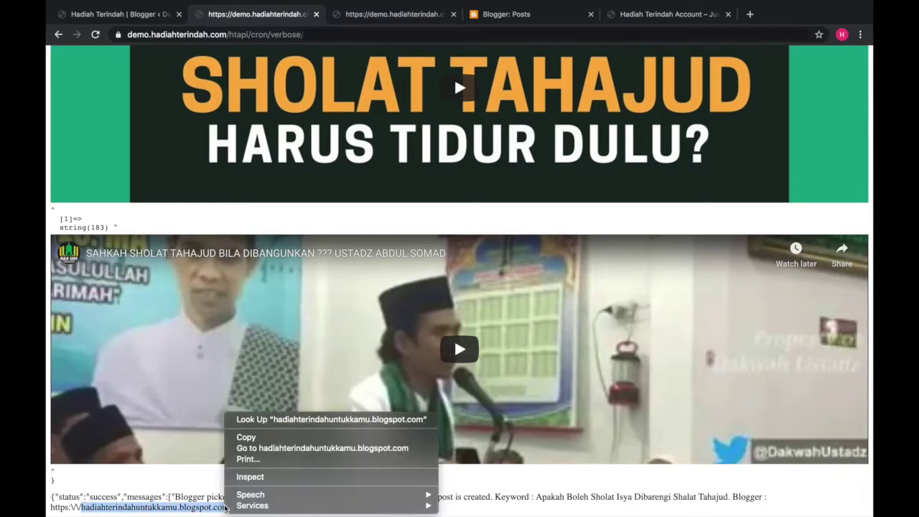
click(276, 449)
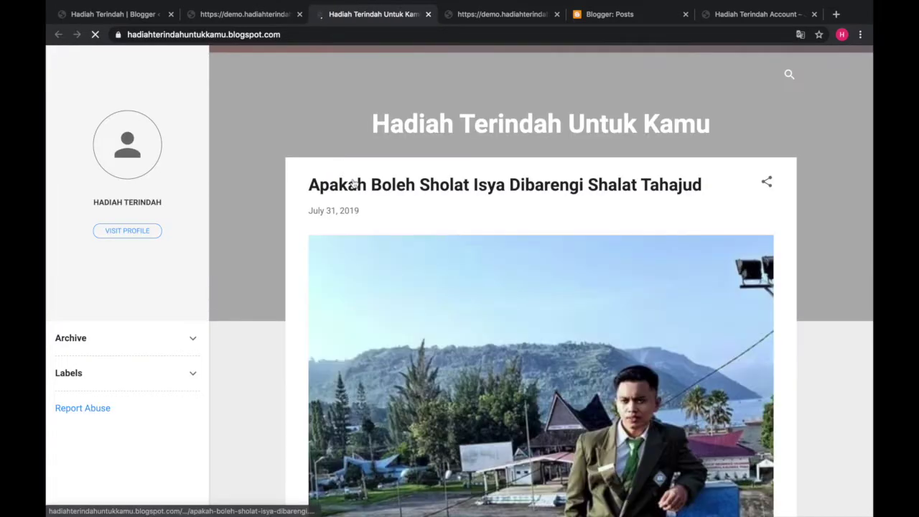
scroll(395, 194, down, 1)
scroll(395, 194, down, 3)
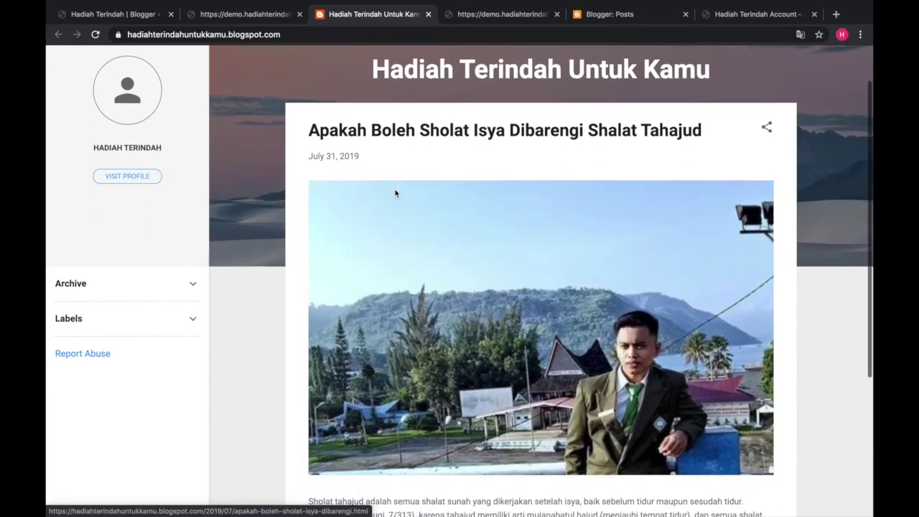
scroll(545, 231, up, 2)
scroll(545, 230, up, 2)
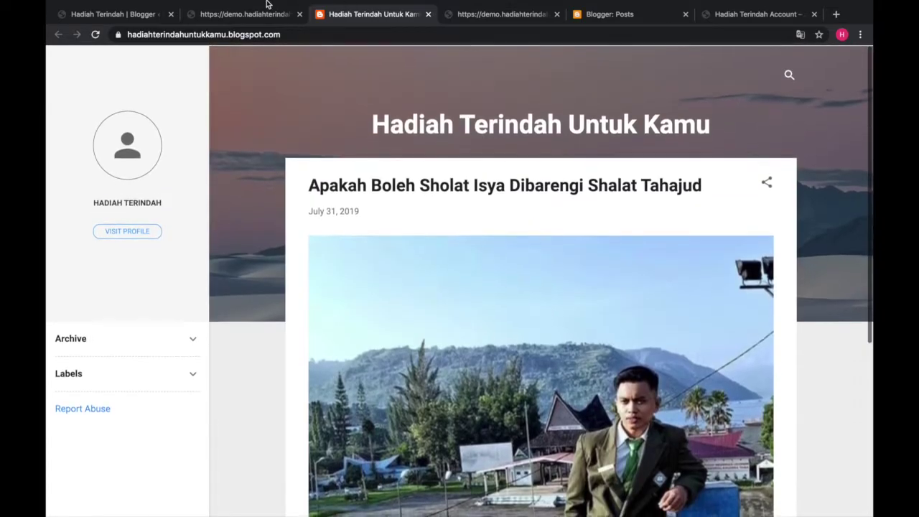
Open the post "Apakah Boleh Sholat Isya Dibarengi Shalat Tahajud" and look through its content
click(453, 188)
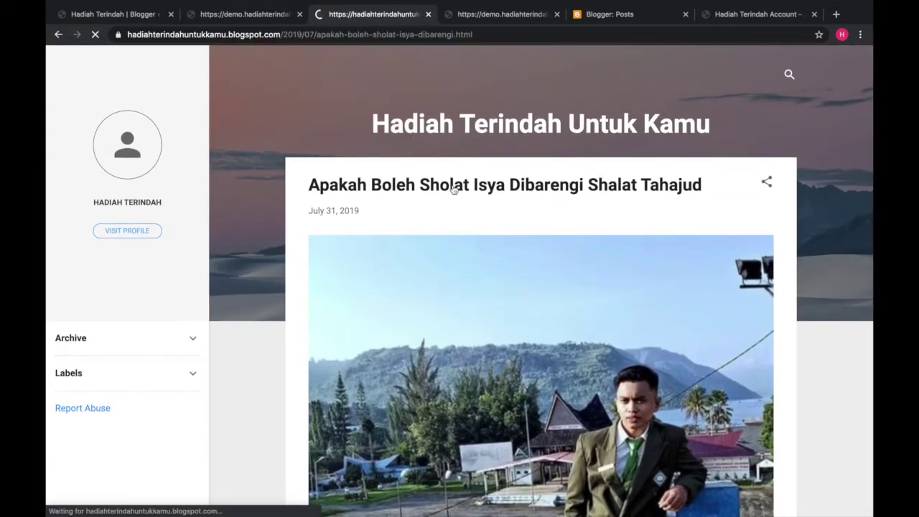
scroll(453, 189, down, 1)
scroll(453, 189, down, 6)
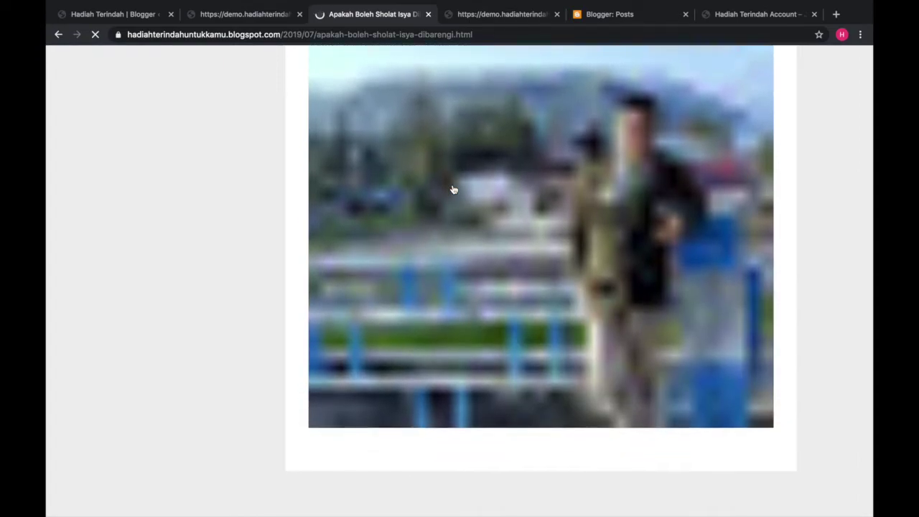
Look through the rest of the post, checking its images, videos and keyword labels, and return to its title
scroll(454, 189, down, 6)
scroll(453, 189, down, 10)
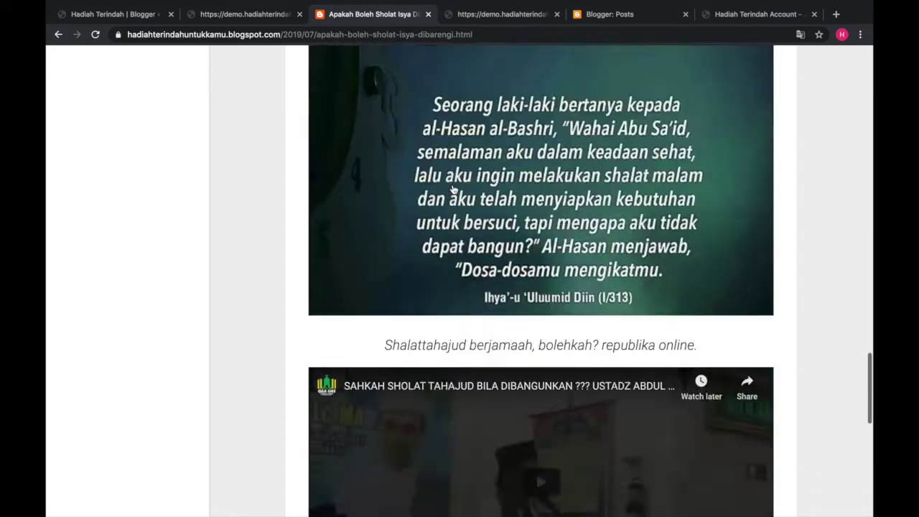
scroll(453, 189, down, 2)
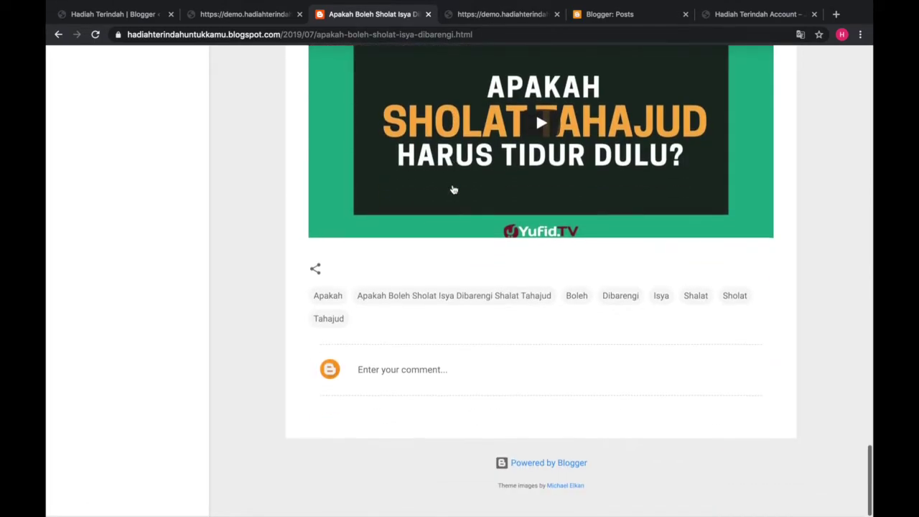
scroll(453, 190, up, 8)
scroll(454, 190, down, 8)
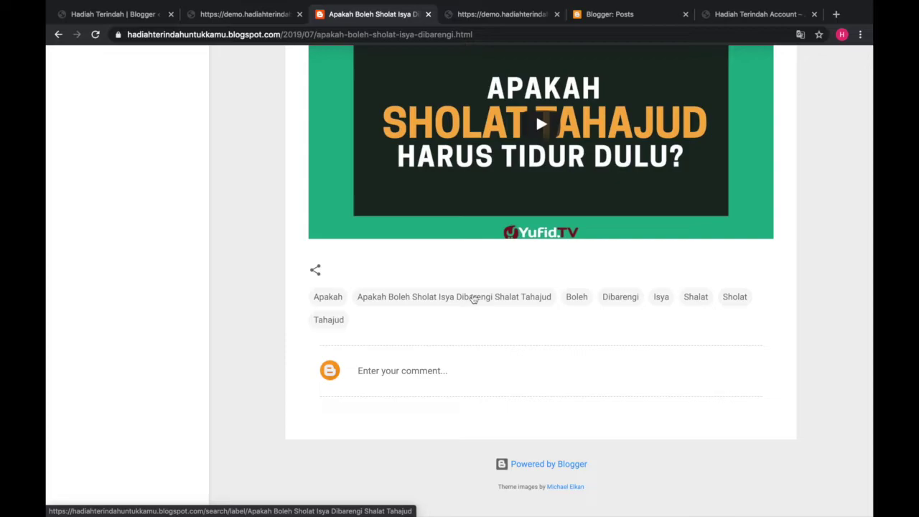
scroll(474, 298, up, 8)
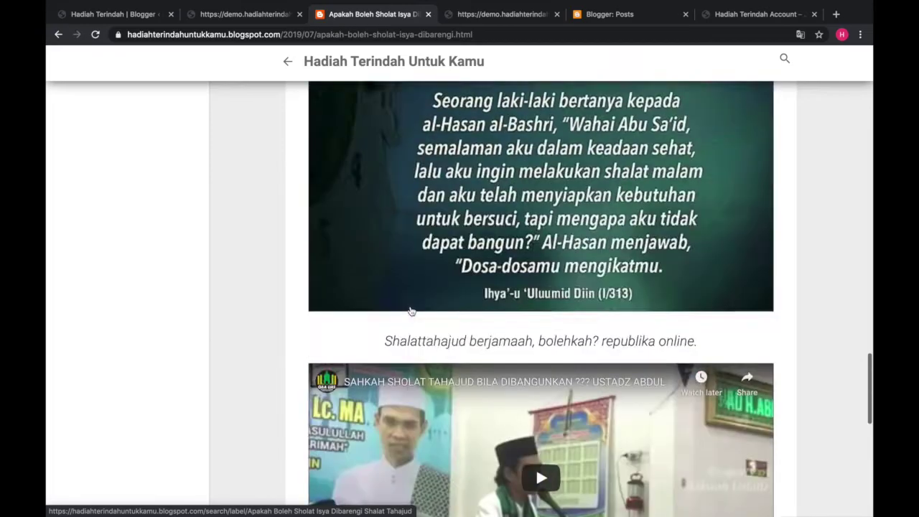
scroll(411, 310, up, 15)
scroll(411, 310, down, 5)
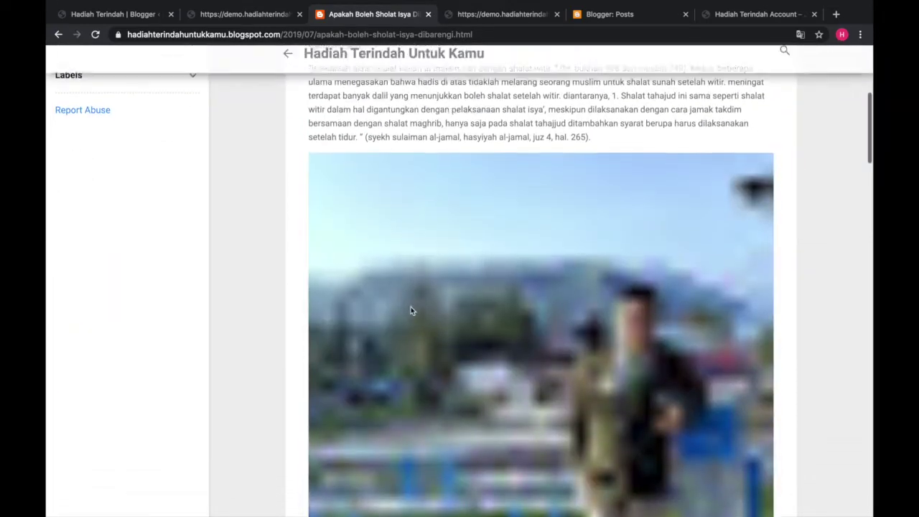
scroll(407, 307, up, 5)
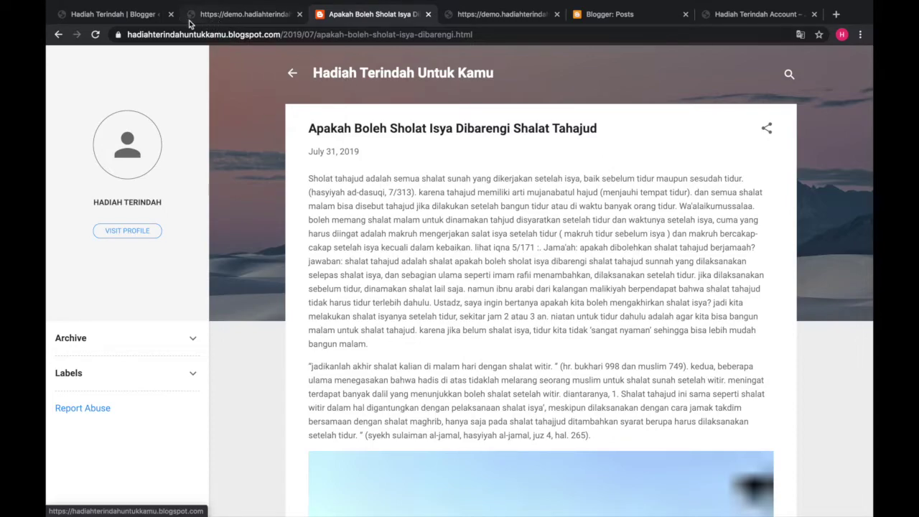
Reload the plugin's full list of Blogger sites and check the posted post counts against the verbose cron's status message
click(147, 18)
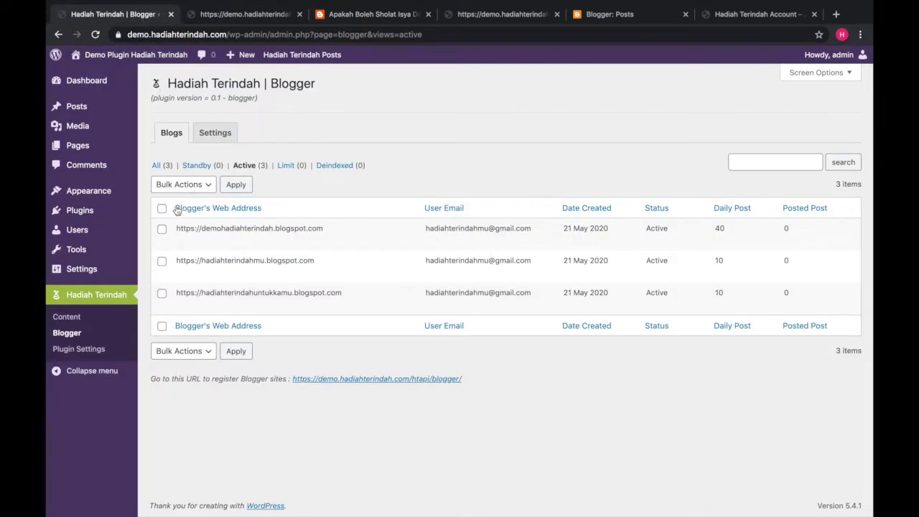
click(179, 135)
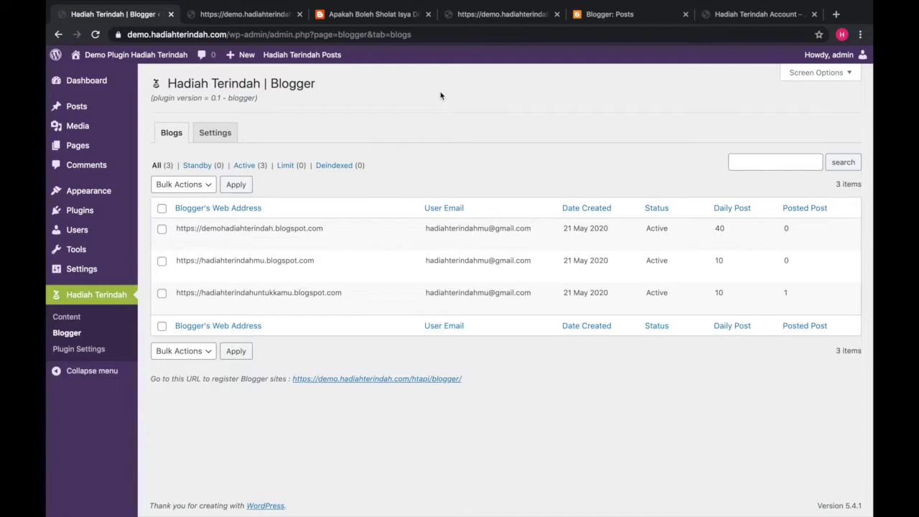
click(275, 16)
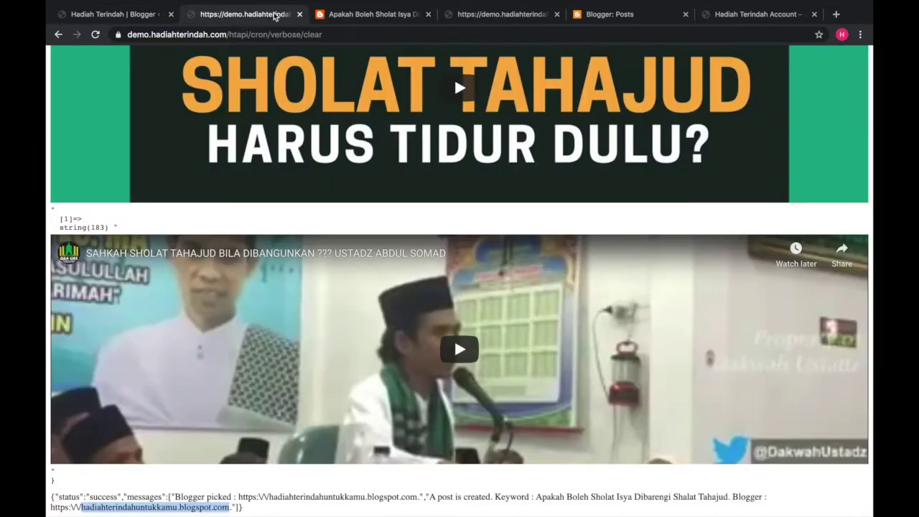
click(137, 17)
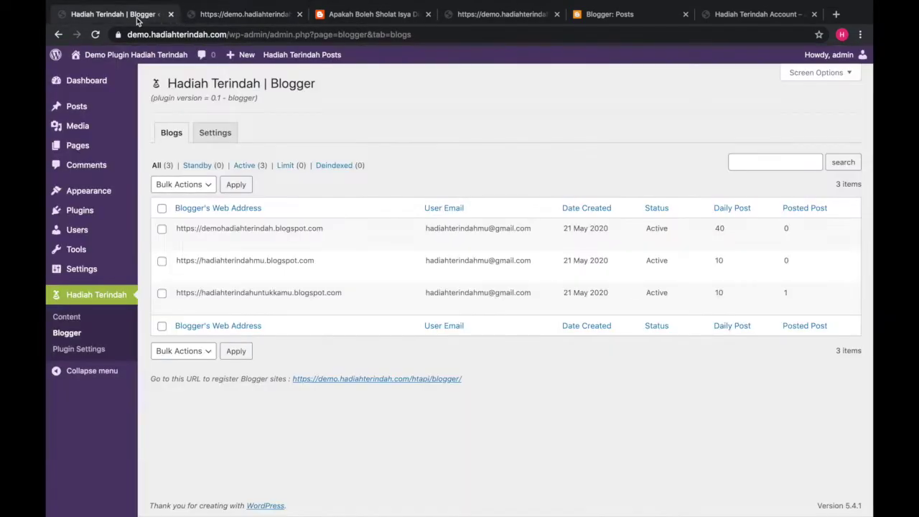
Go back to the regular cron page and examine its htapi/cron/ address and scrape message
mouse_move(276, 56)
click(465, 17)
click(343, 35)
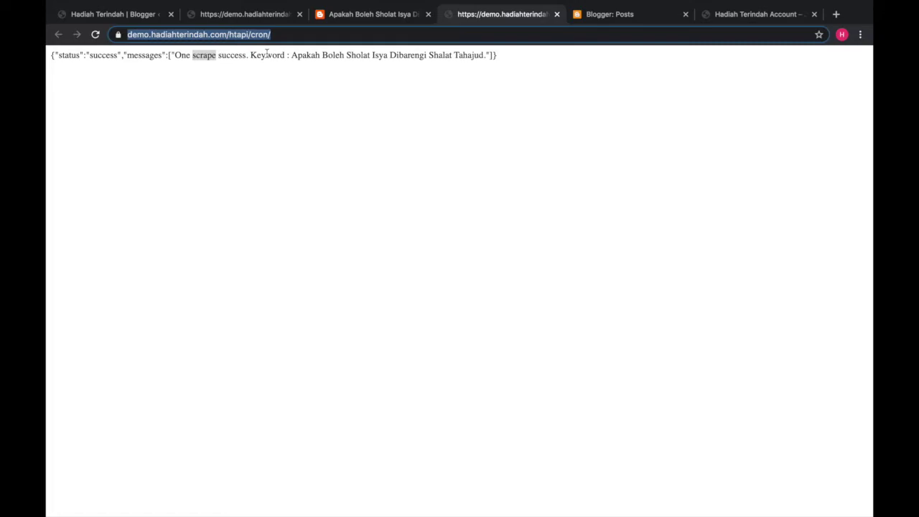
double_click(202, 56)
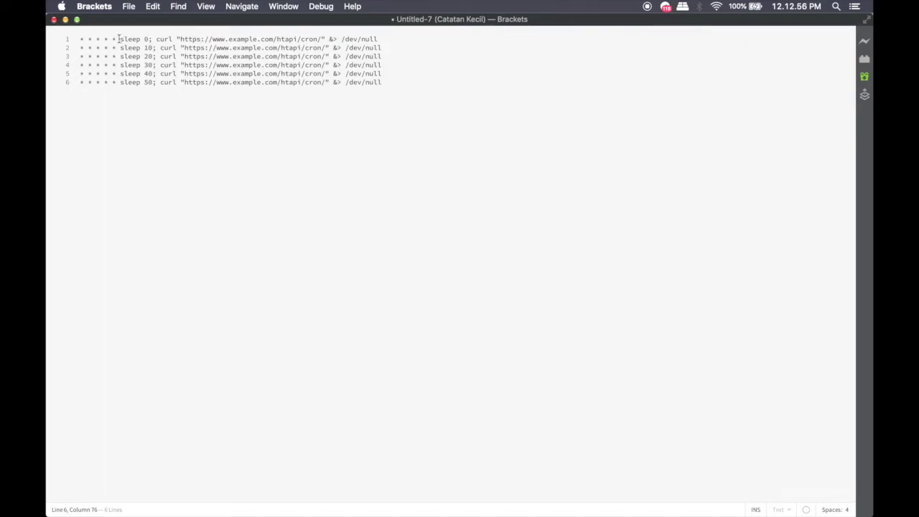
Switch to the crontab notes in Brackets and examine the schedule fields, sleep delays and curl commands across all six lines
drag(116, 39, 75, 39)
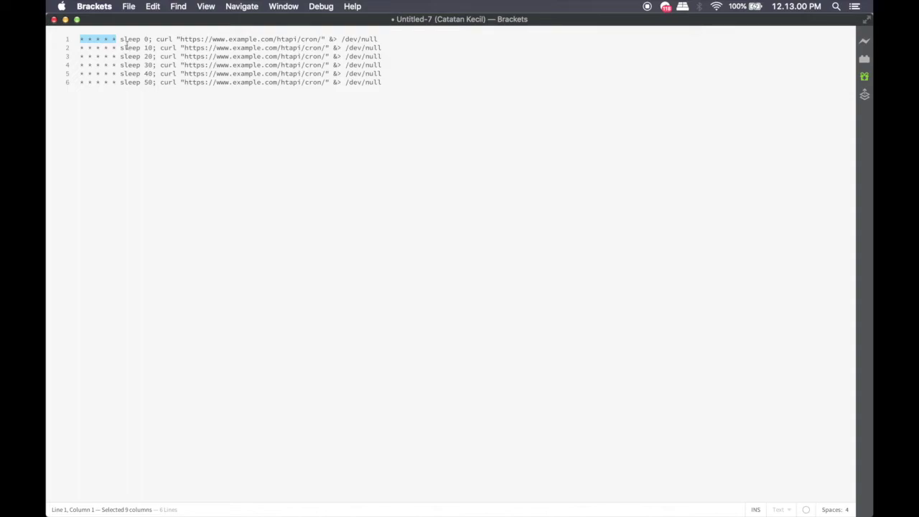
drag(119, 39, 153, 36)
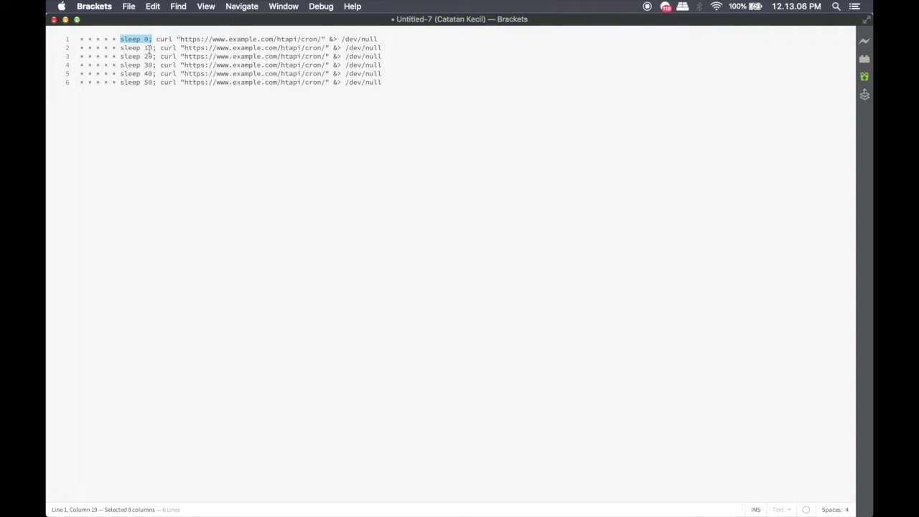
click(154, 46)
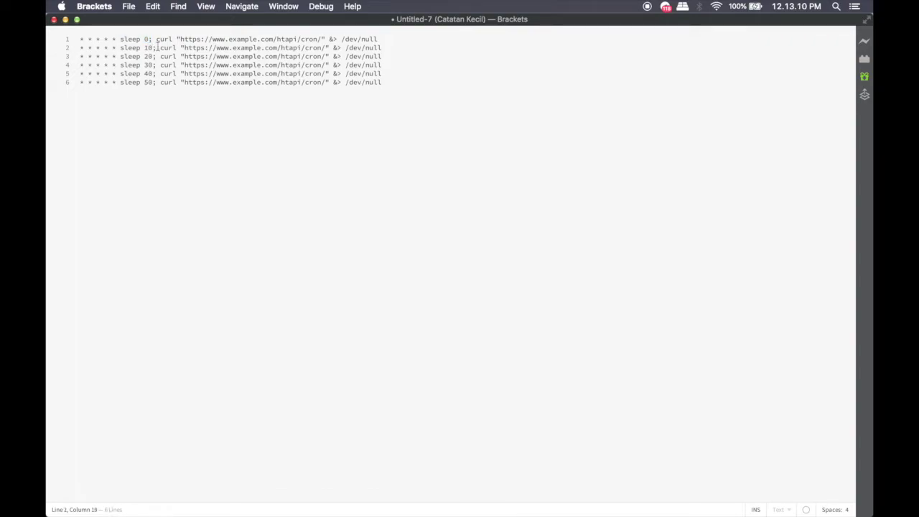
drag(160, 47, 216, 50)
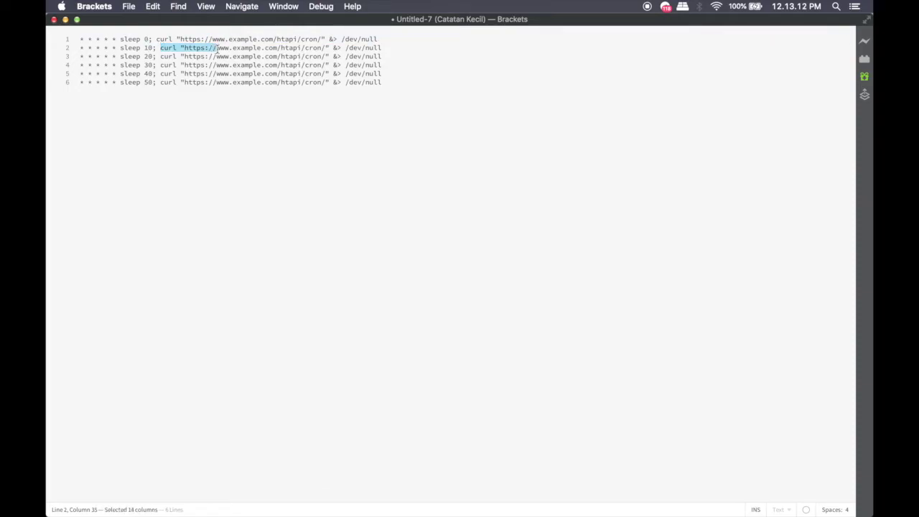
drag(159, 57, 191, 53)
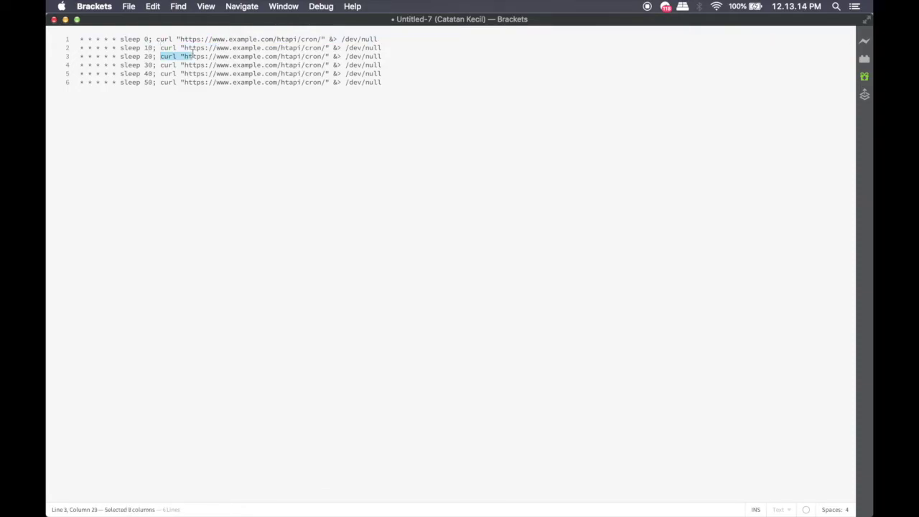
double_click(146, 57)
double_click(148, 66)
drag(160, 65, 196, 65)
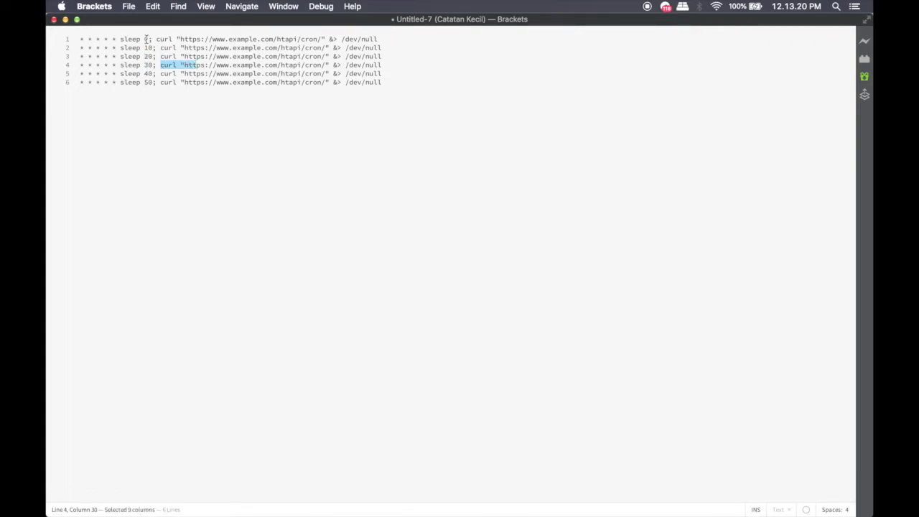
drag(156, 39, 228, 39)
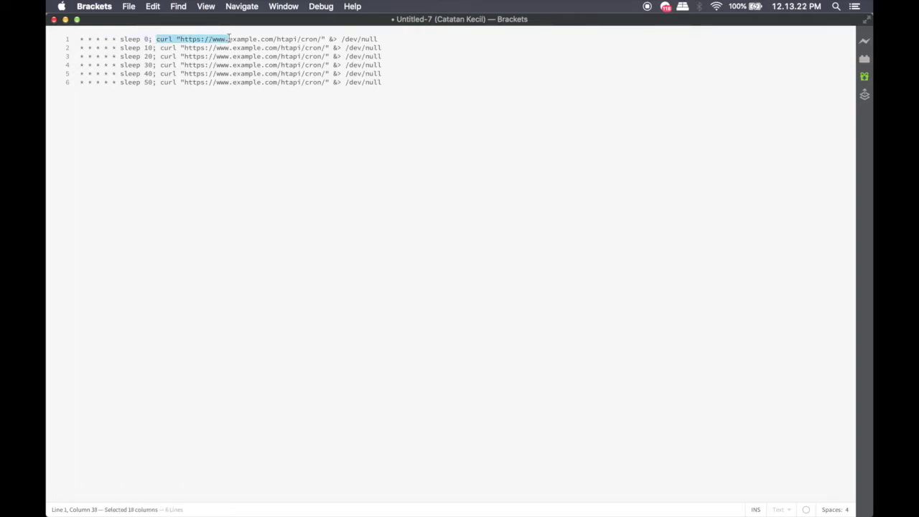
click(381, 130)
drag(381, 130, 80, 37)
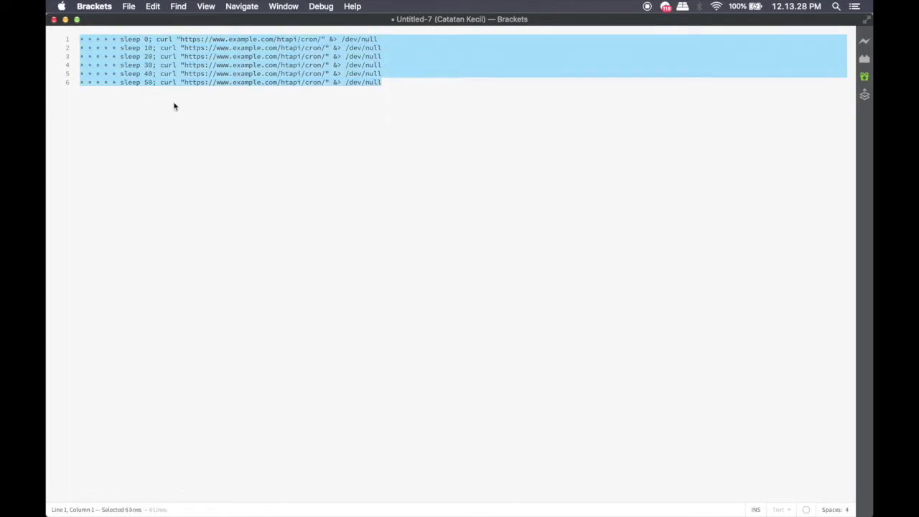
double_click(244, 39)
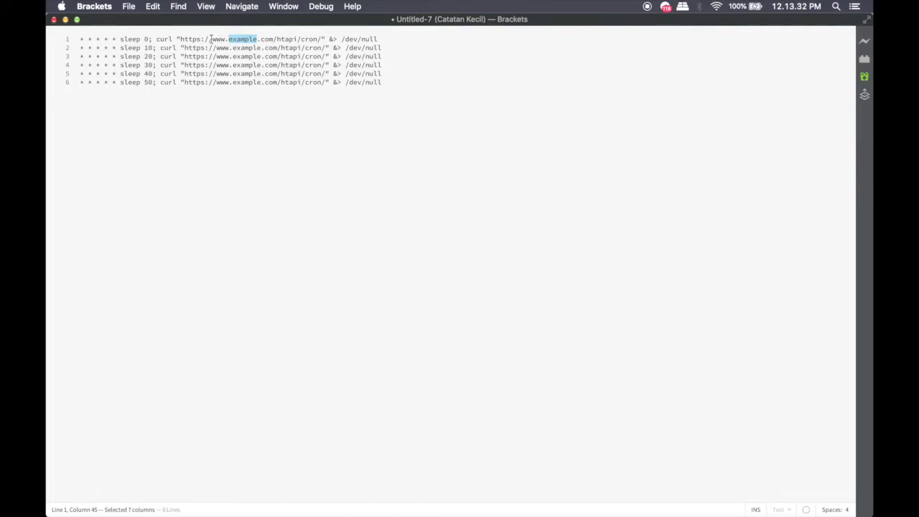
drag(212, 38, 258, 36)
double_click(285, 39)
double_click(310, 39)
double_click(332, 39)
drag(333, 38, 382, 38)
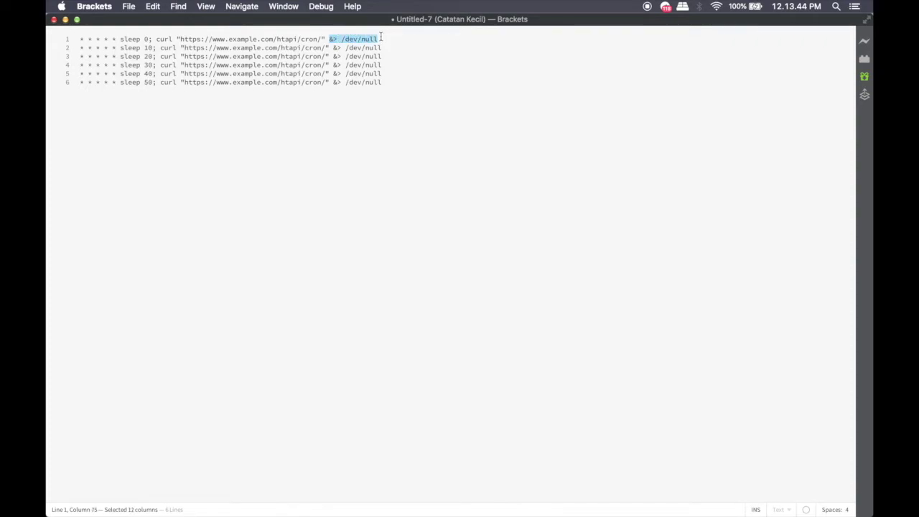
Compare the cron page's full output in the browser with the &> /dev/null part of the first crontab line in Brackets
key(ctrl+Left)
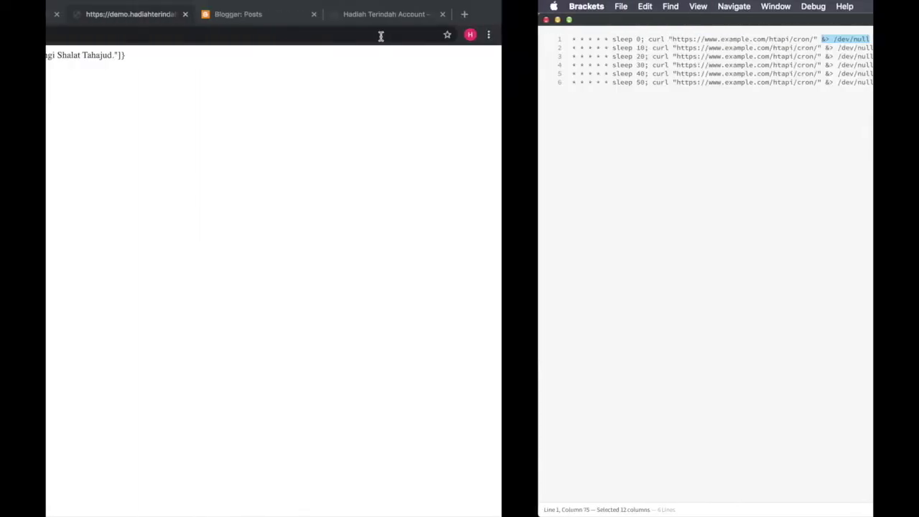
click(183, 72)
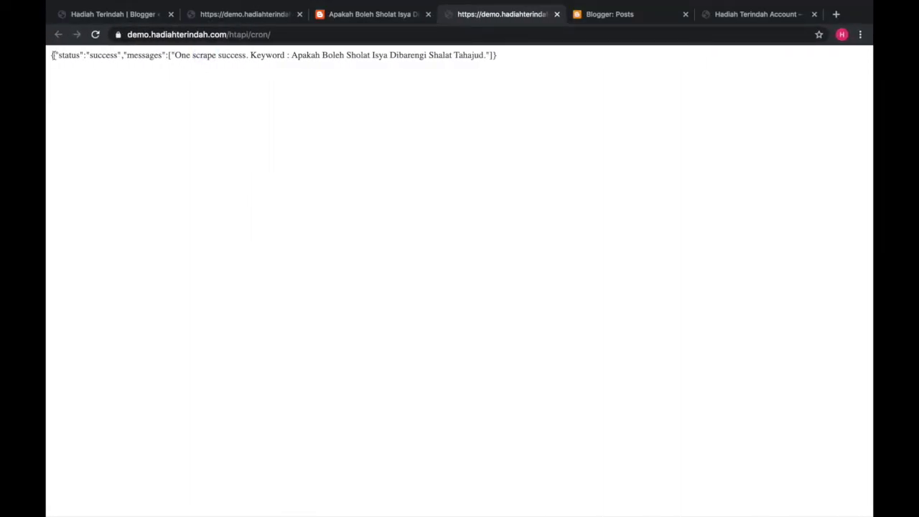
drag(52, 54, 509, 67)
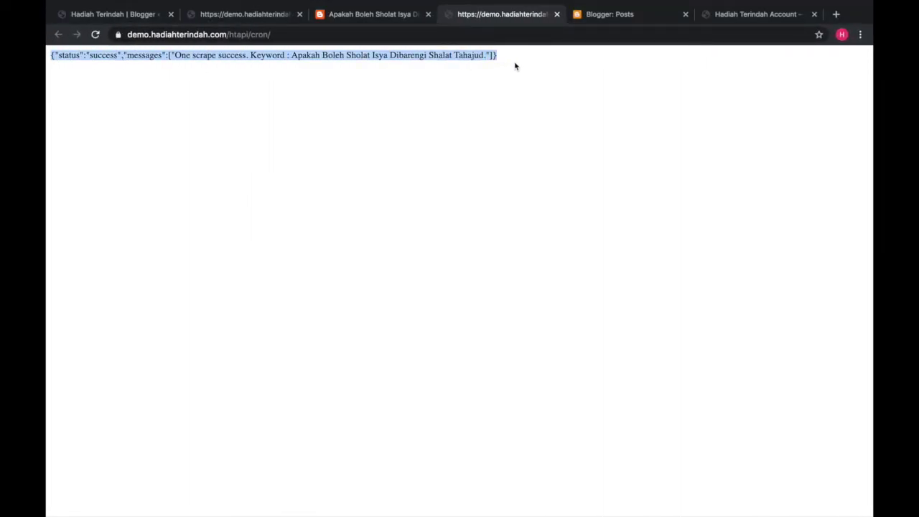
key(ctrl+Right)
click(329, 38)
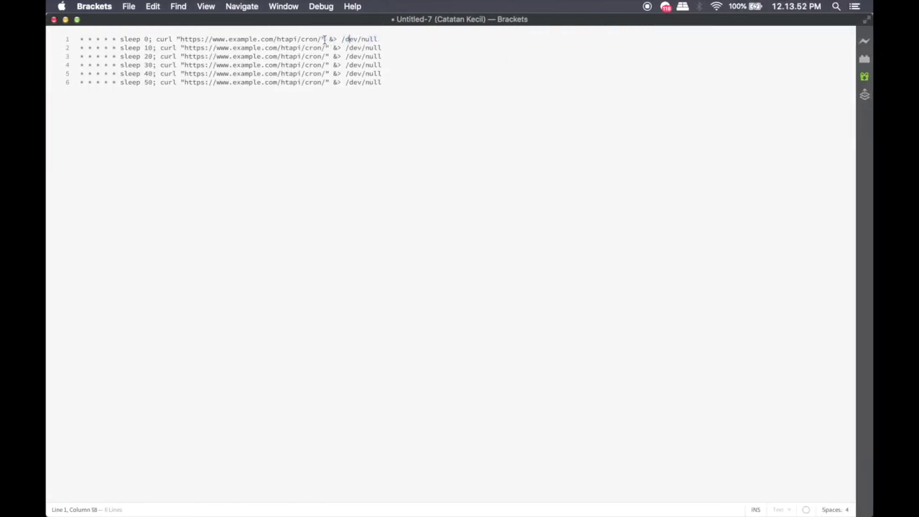
drag(329, 39, 383, 40)
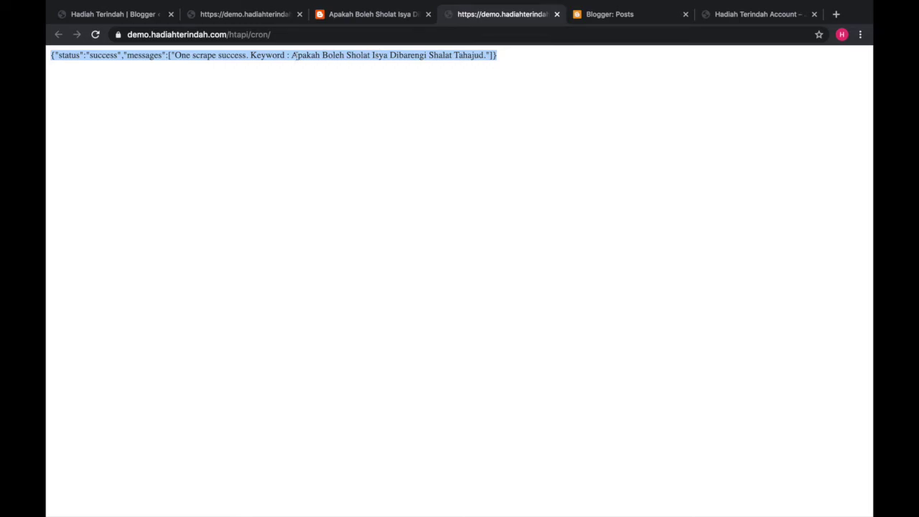
Check the plugin's cron shortcuts in WordPress, then run the regular cron with 4 appended to its address (htapi/cron/4)
click(144, 19)
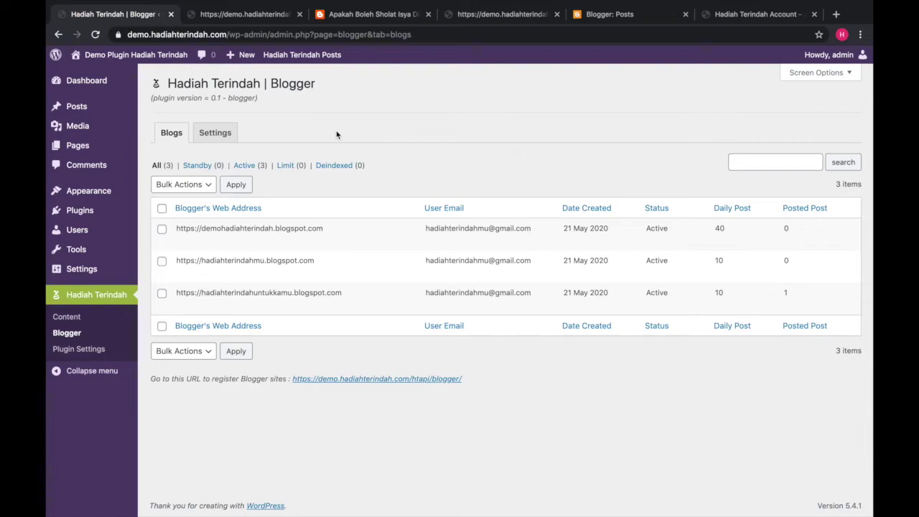
mouse_move(316, 56)
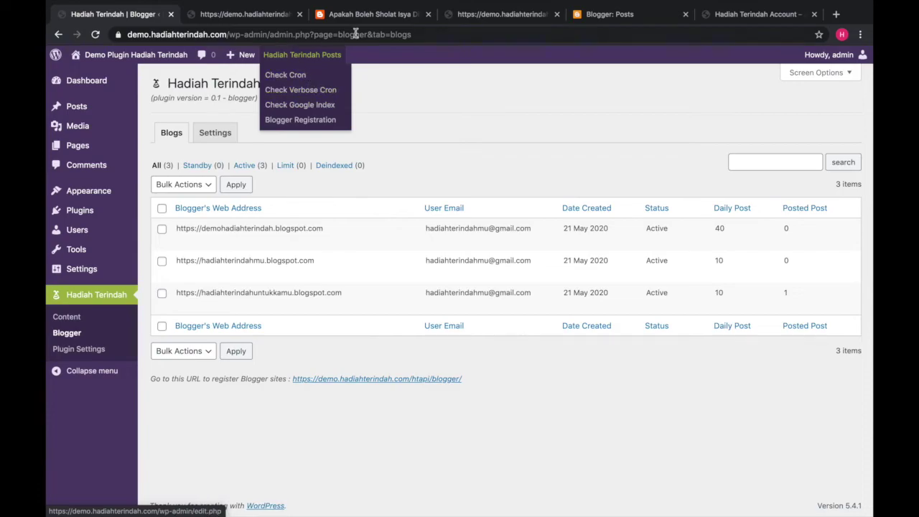
click(481, 14)
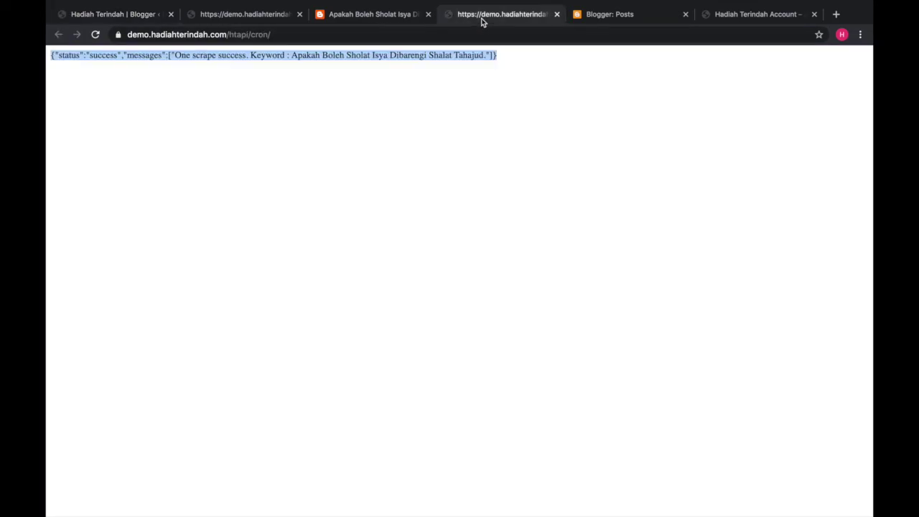
click(397, 35)
click(399, 37)
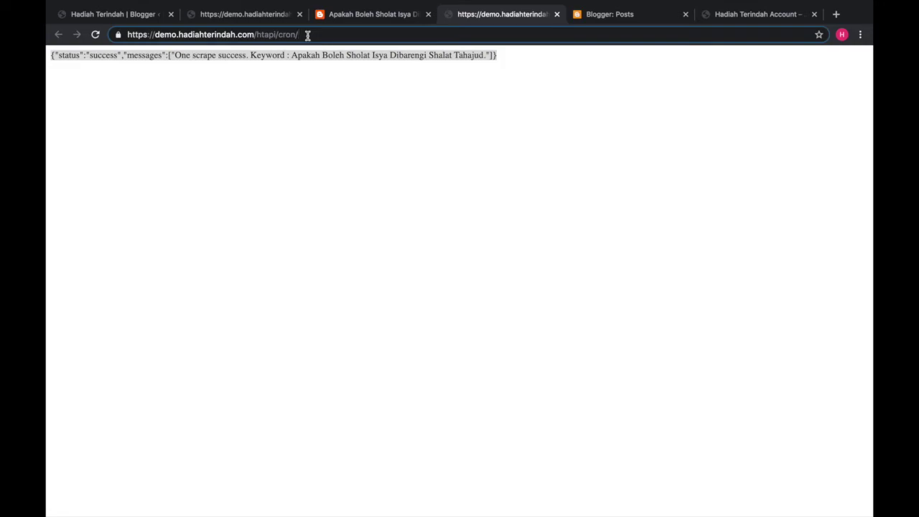
text(4)
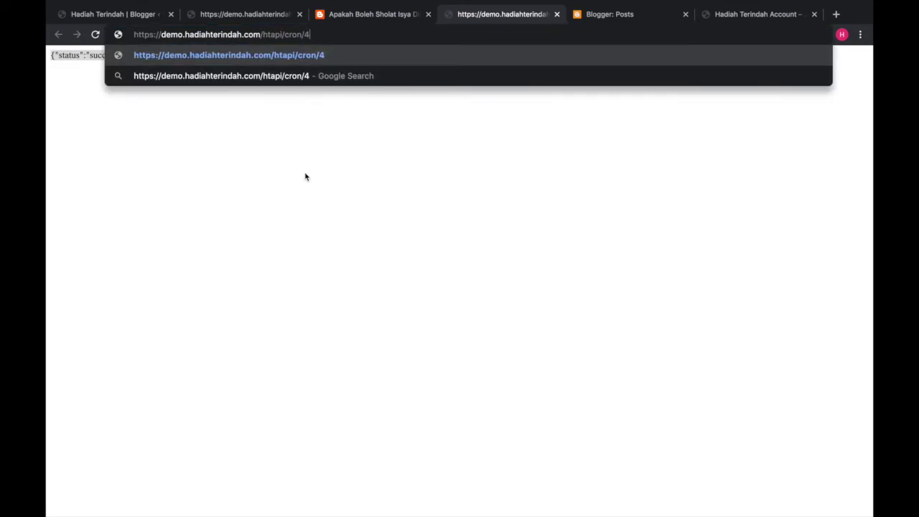
key(Return)
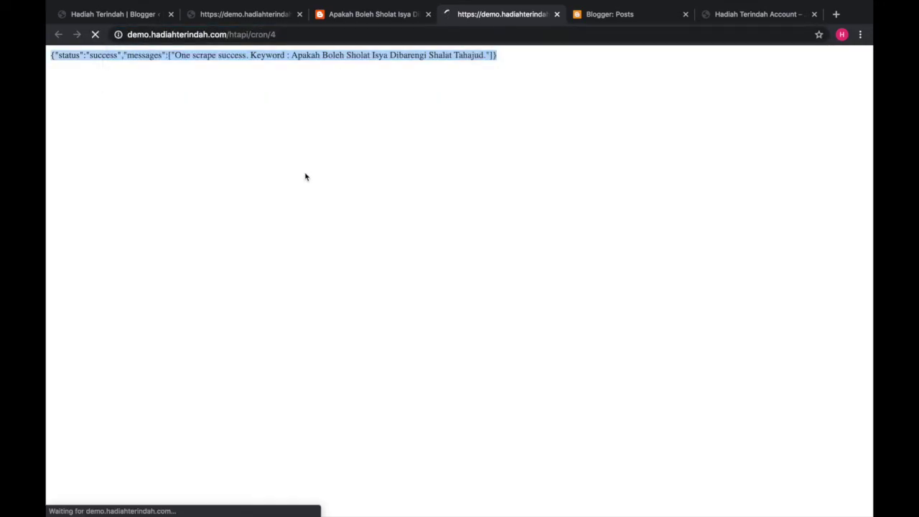
Run the cron with its trailing parameter set to 0 (htapi/cron/0)
click(410, 31)
click(411, 31)
key(BackSpace)
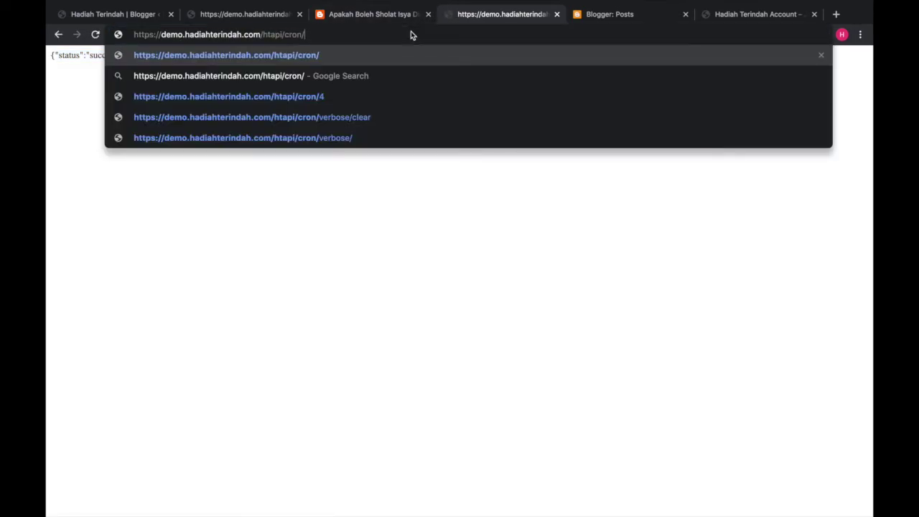
text(0)
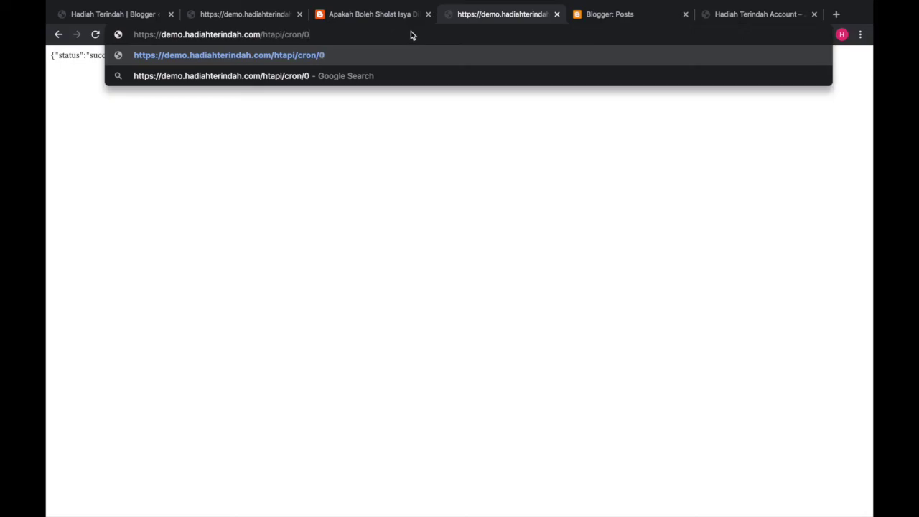
key(Return)
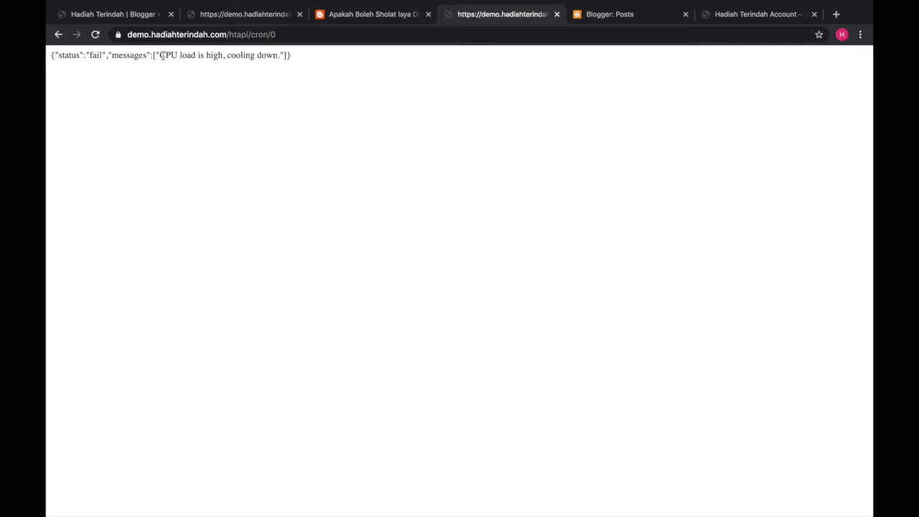
Run the cron with its trailing parameter set to 1 (htapi/cron/1)
click(286, 34)
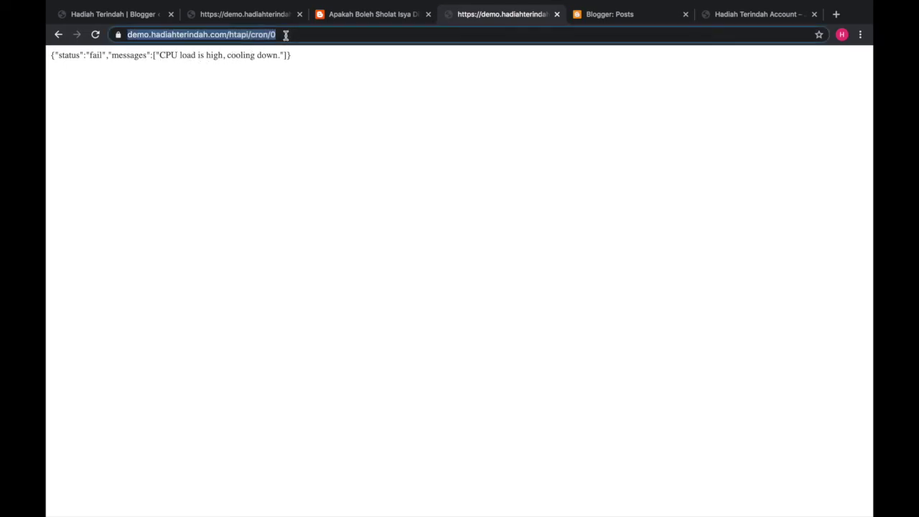
click(286, 34)
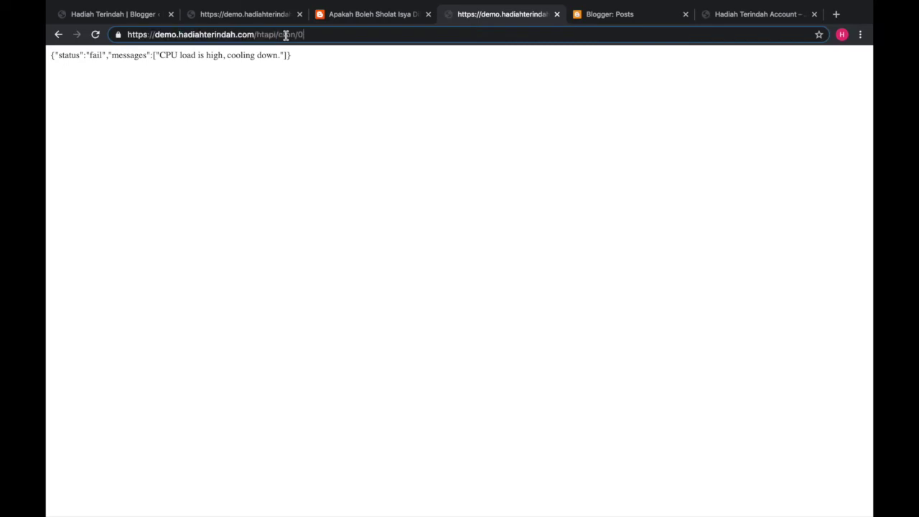
key(BackSpace)
text(1)
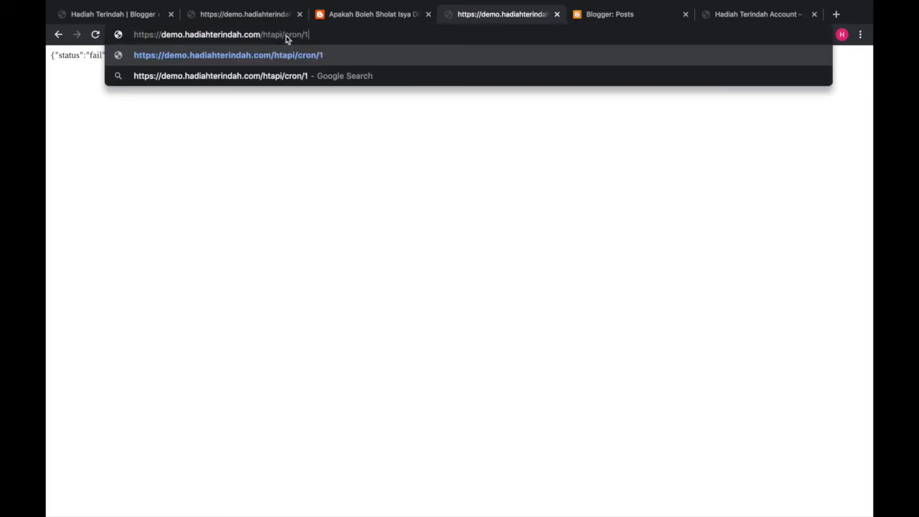
key(Return)
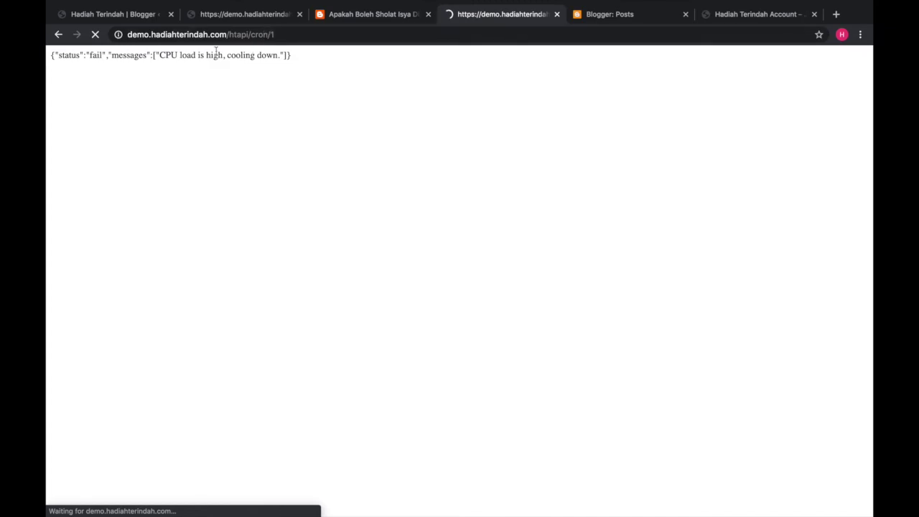